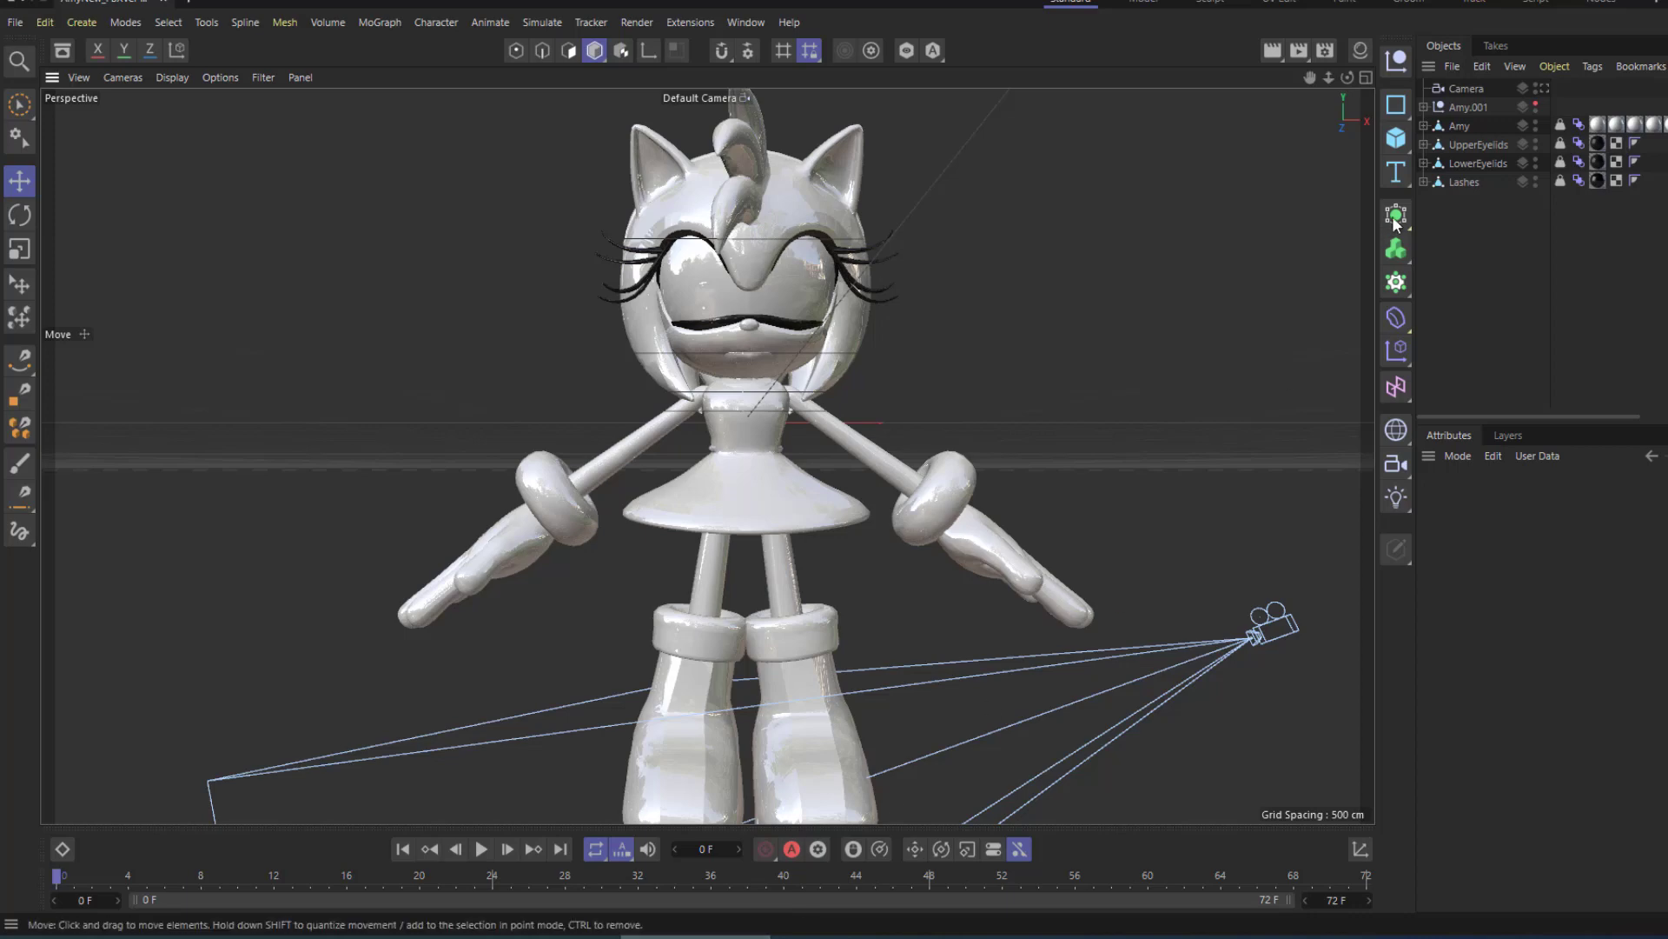
Show the material list and select the Amy mesh, examining the surfaces of its face, hair and eyes
left_click(1360, 50)
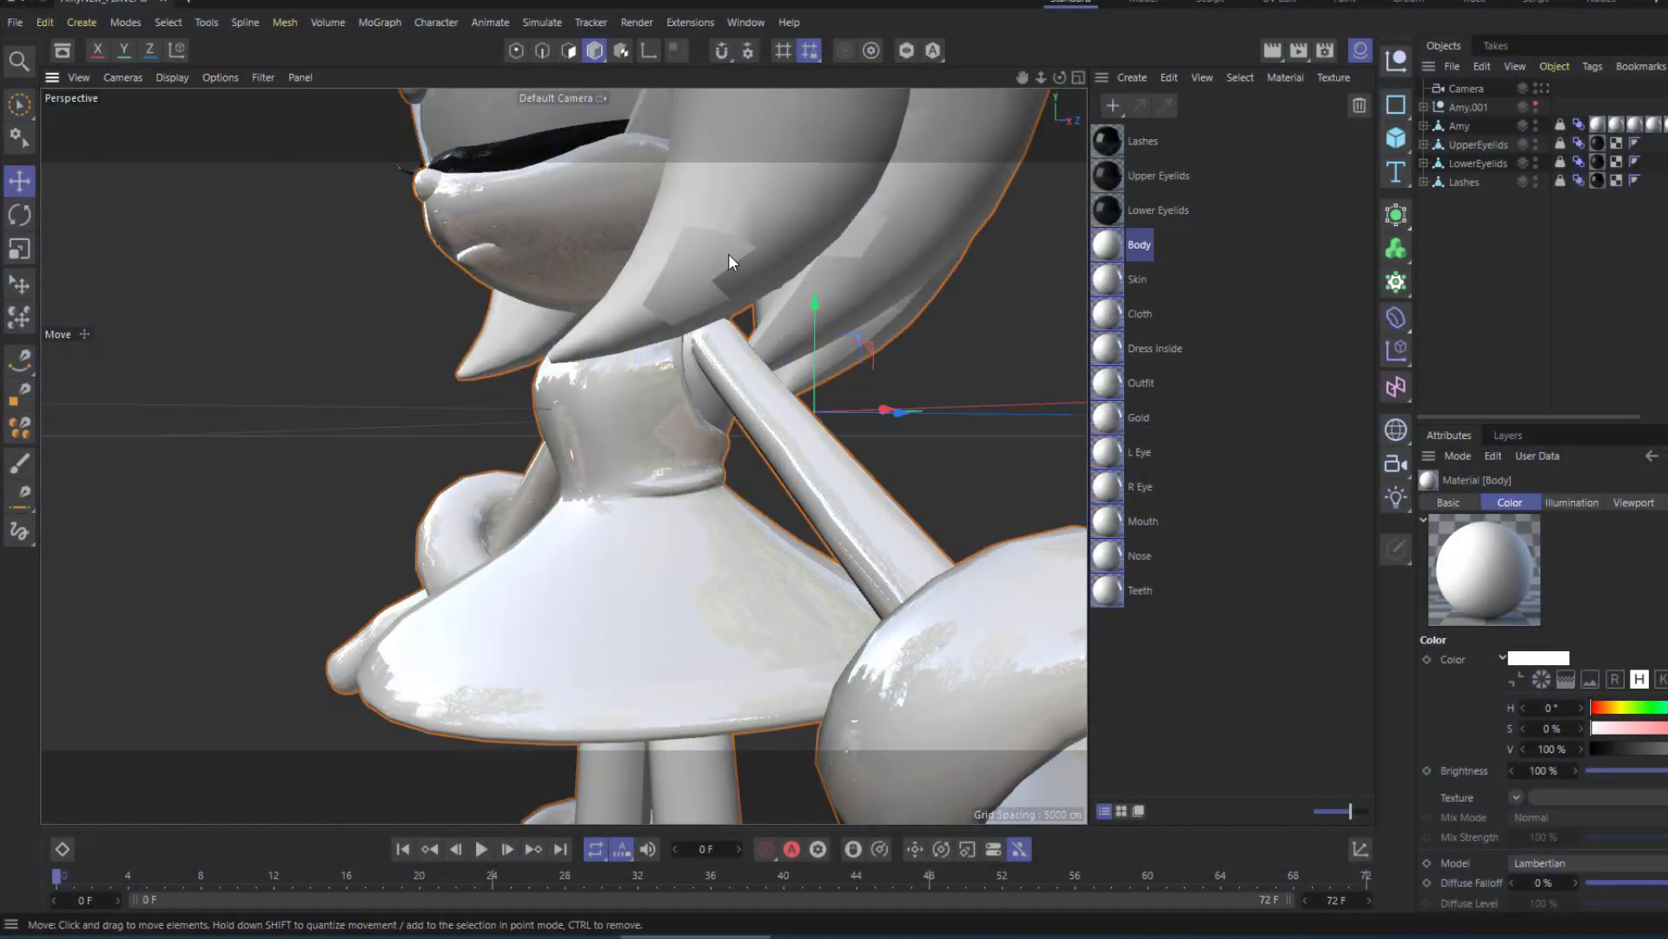
left_click(876, 156)
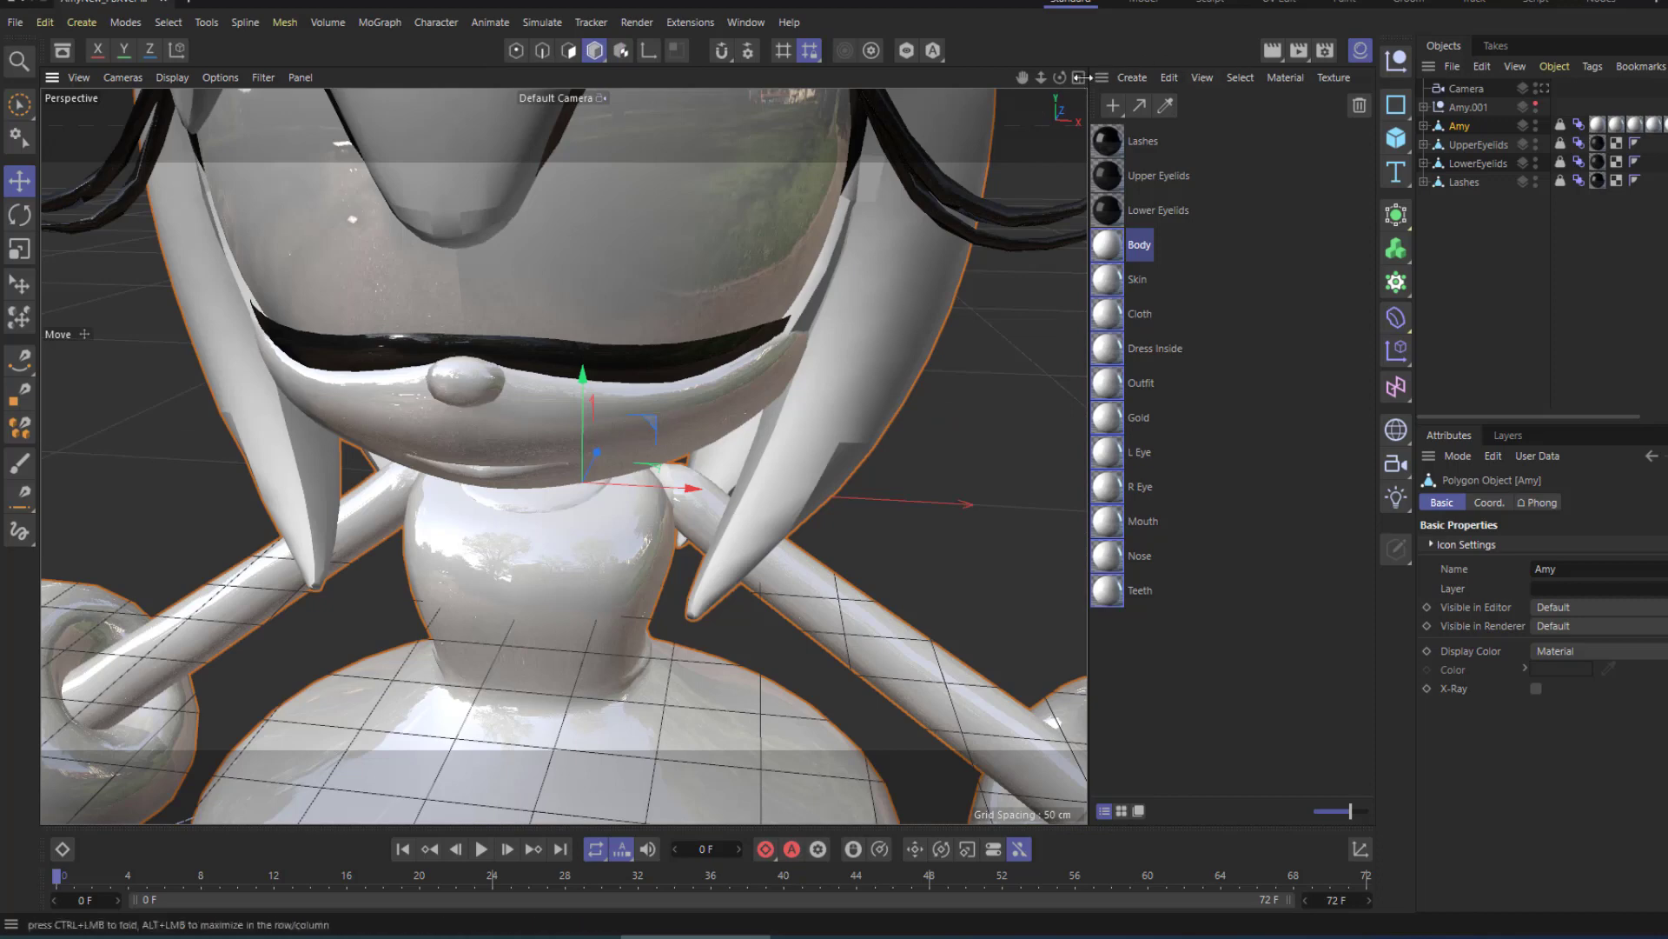
left_click_drag(1064, 77, 973, 70)
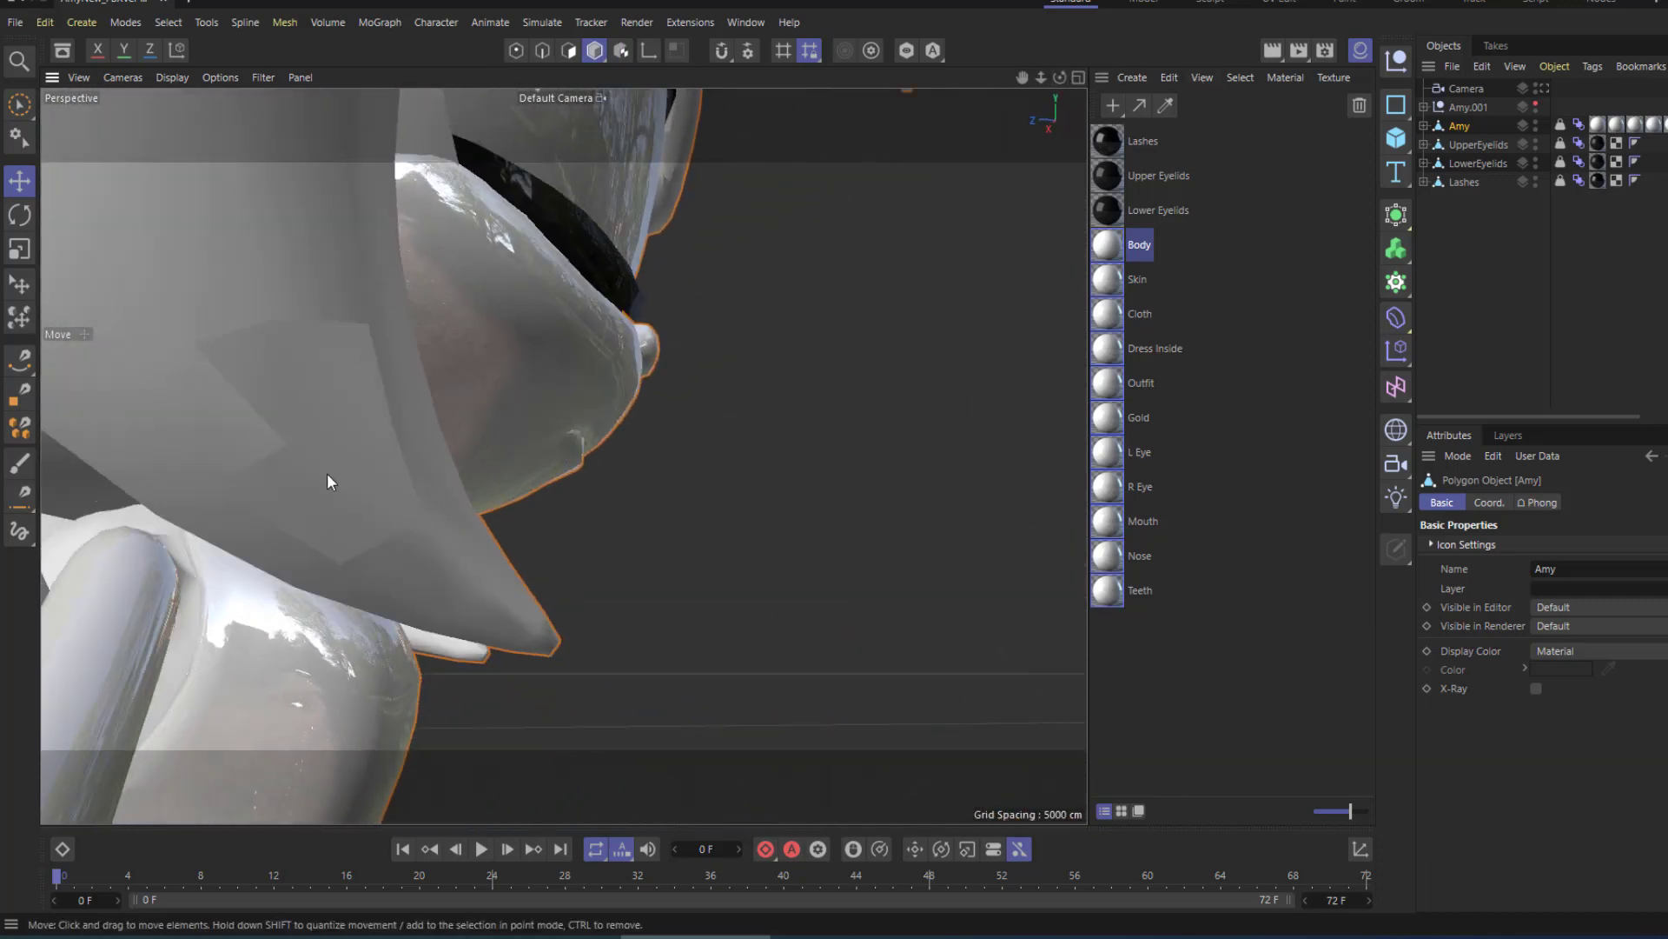
left_click_drag(1060, 76, 1138, 82)
left_click_drag(1024, 76, 735, 4)
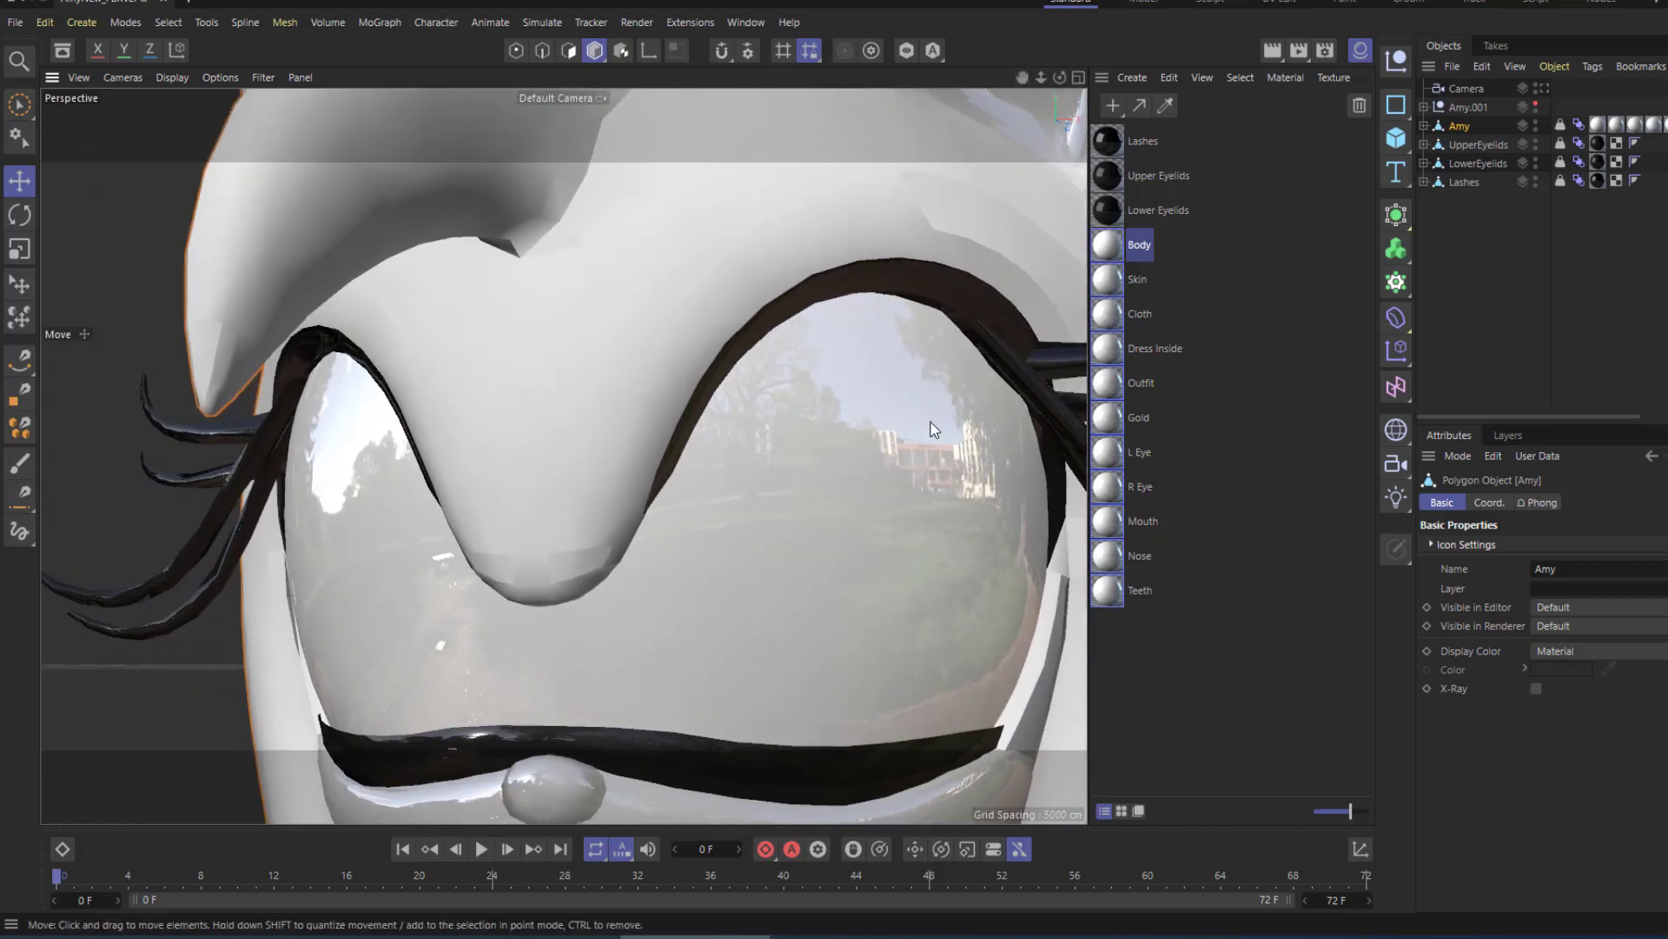
scroll(930, 428, "down", 2)
left_click_drag(1039, 82, 841, 345)
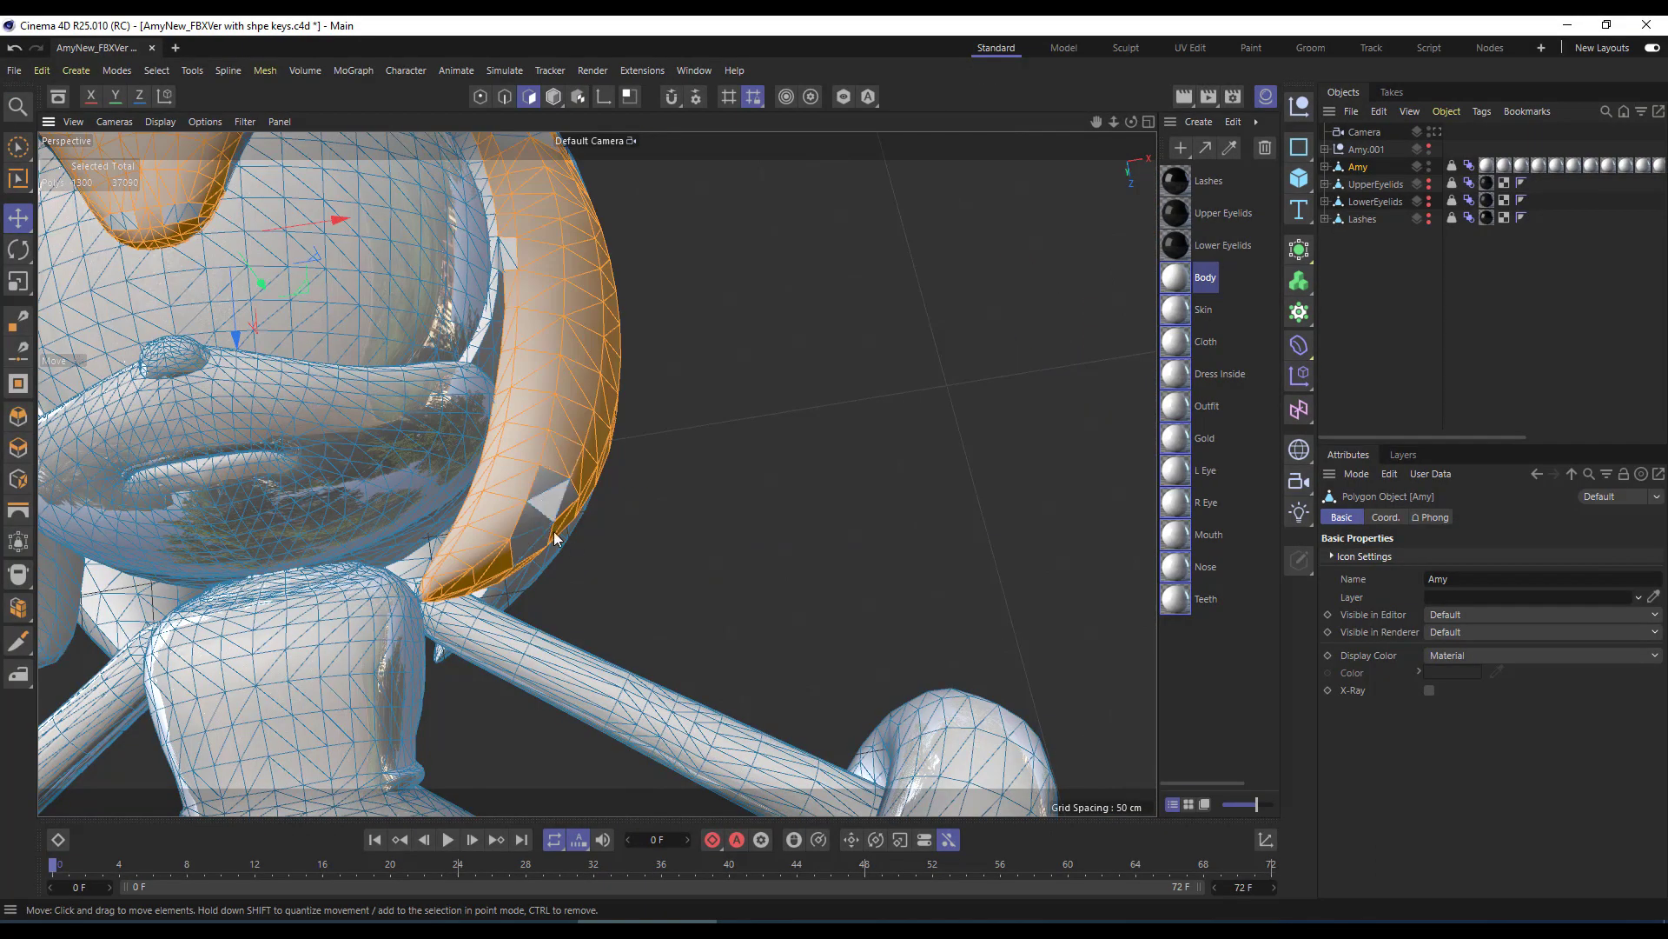
Add the unselected patches on the lower hair quill to the head polygon selection, optimize it and clear the selection
left_click_drag(1097, 123, 1193, 336)
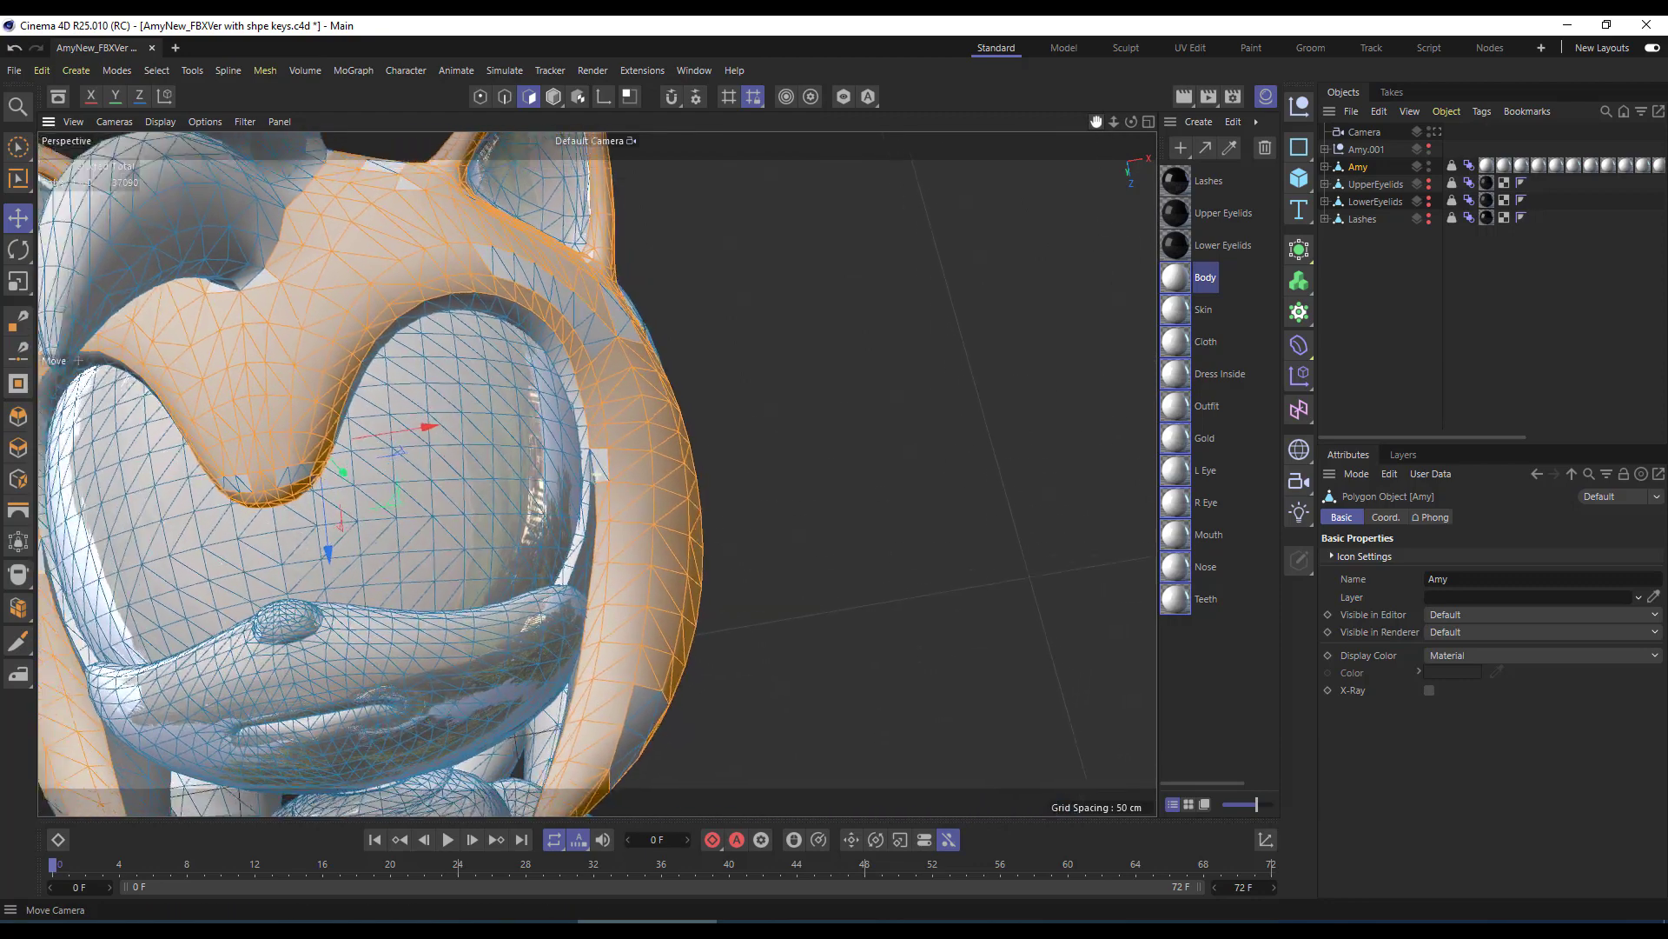
left_click_drag(504, 348, 522, 274)
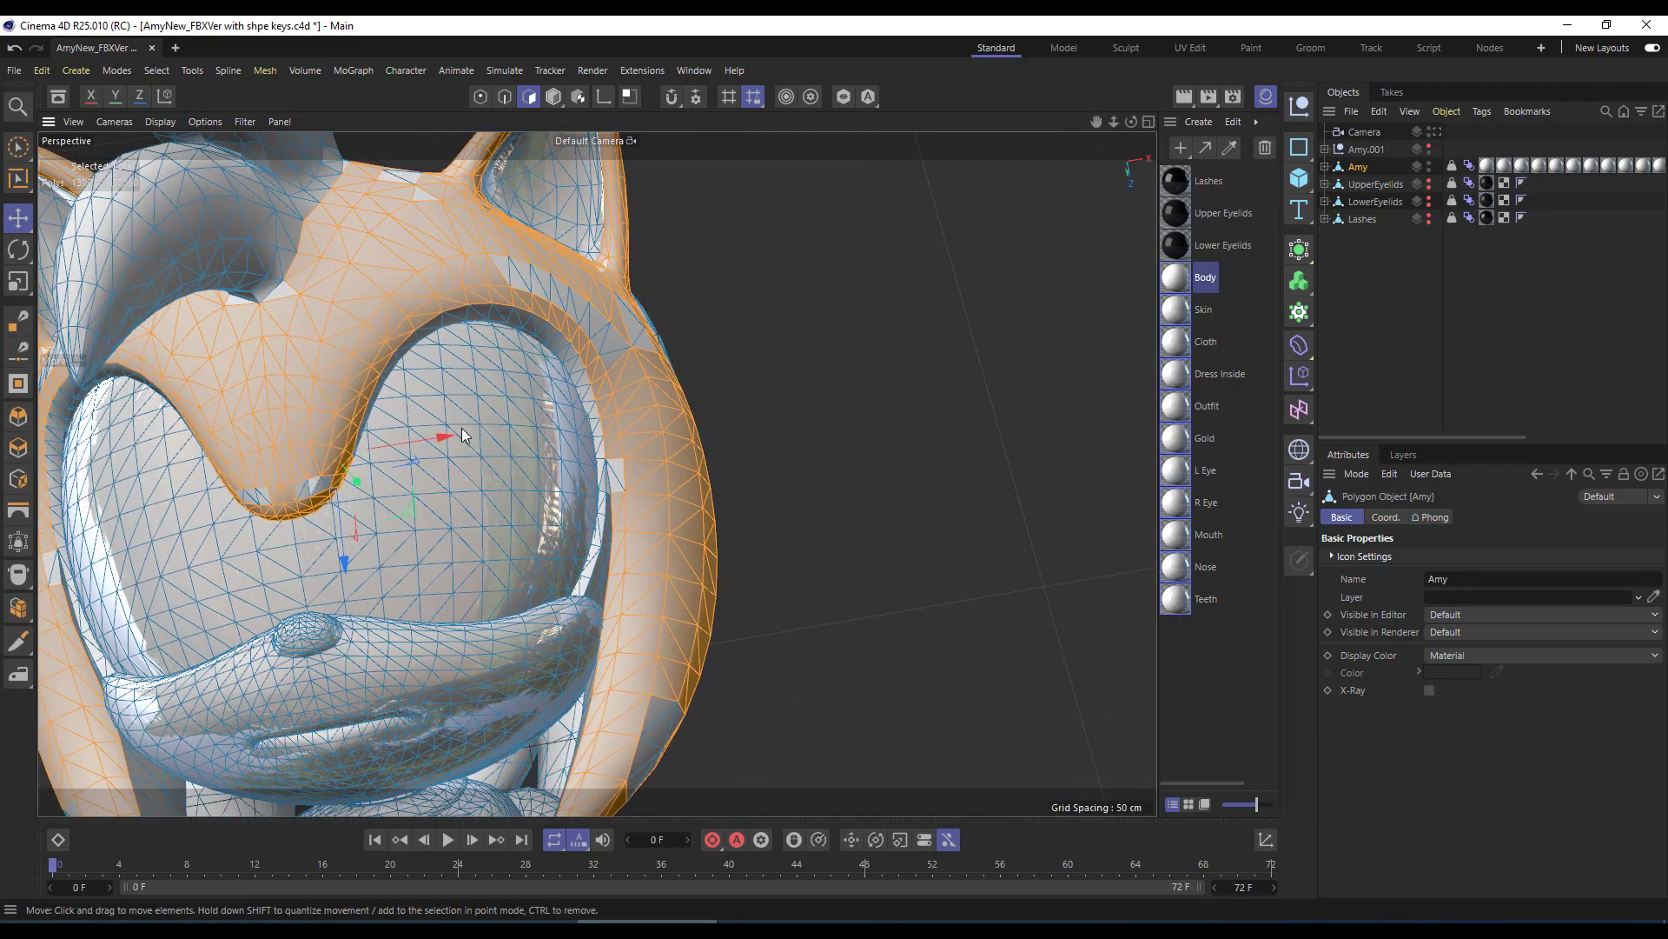
left_click_drag(1130, 122, 1047, 161)
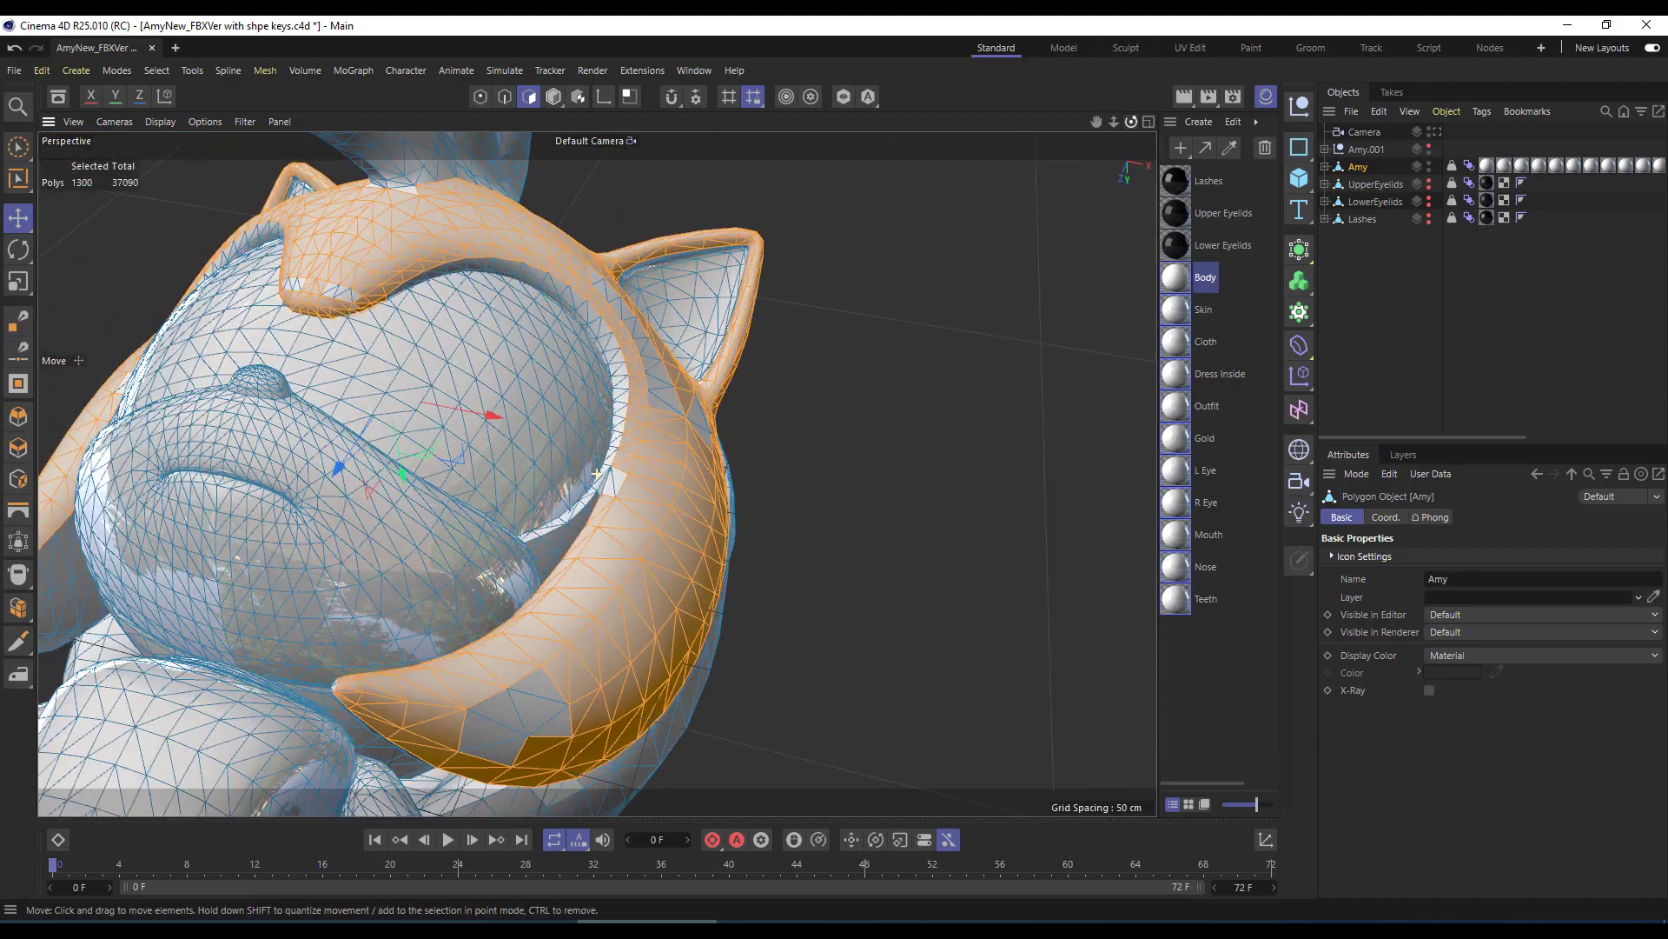
left_click_drag(593, 647, 593, 652, "alt")
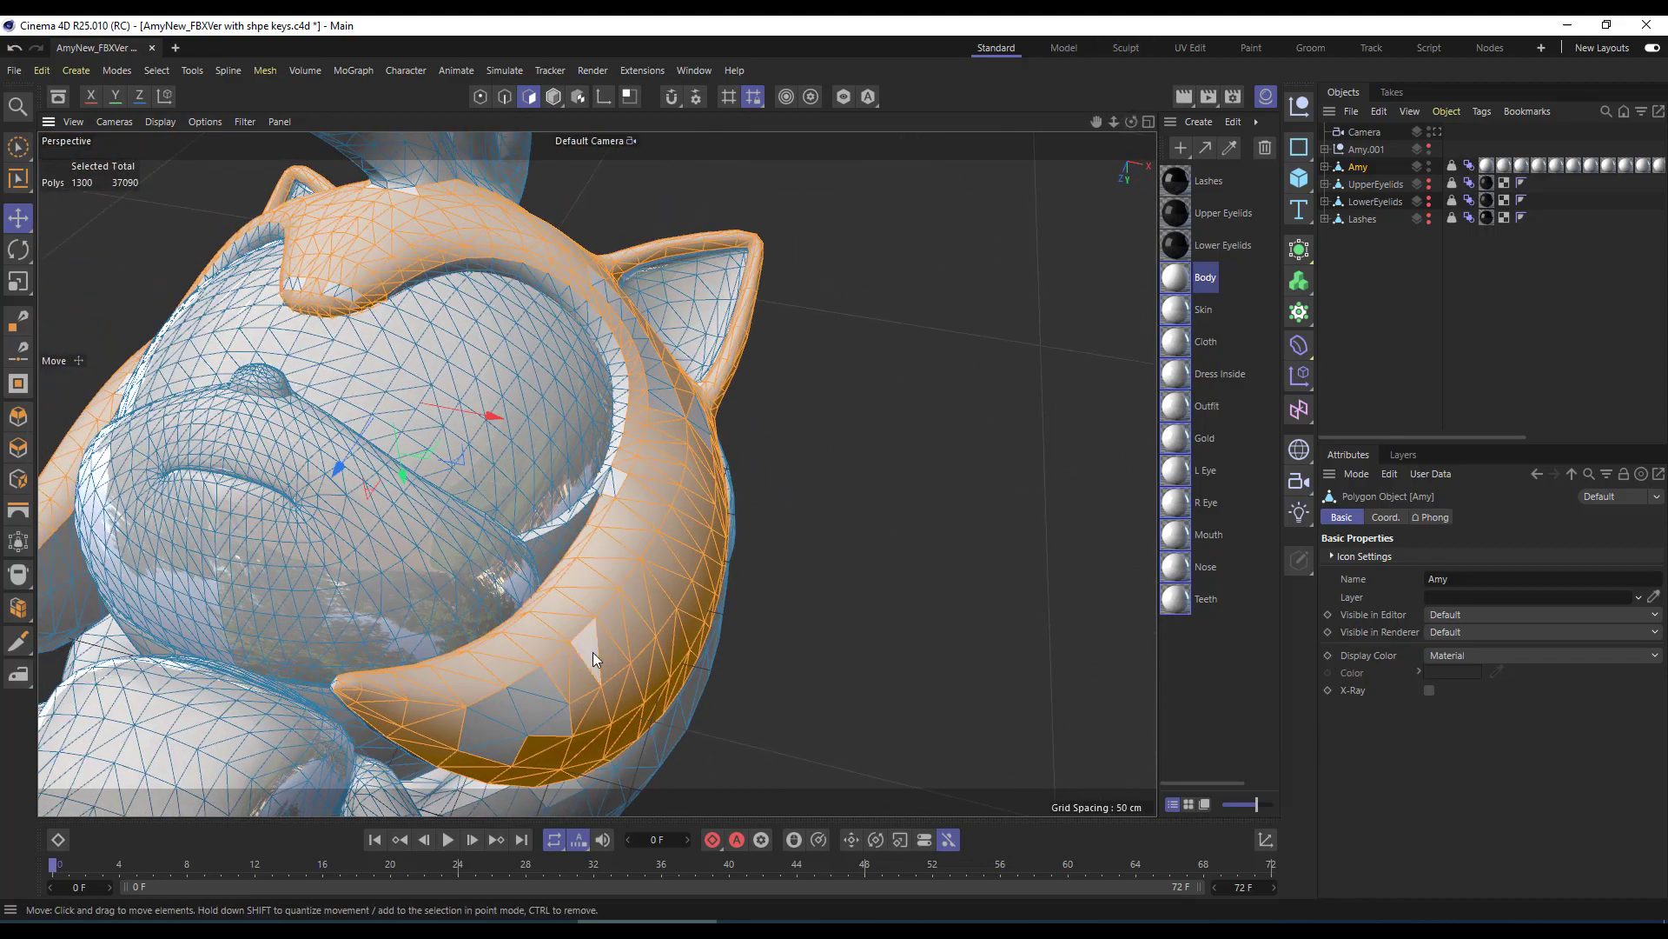
left_click(536, 708, "shift")
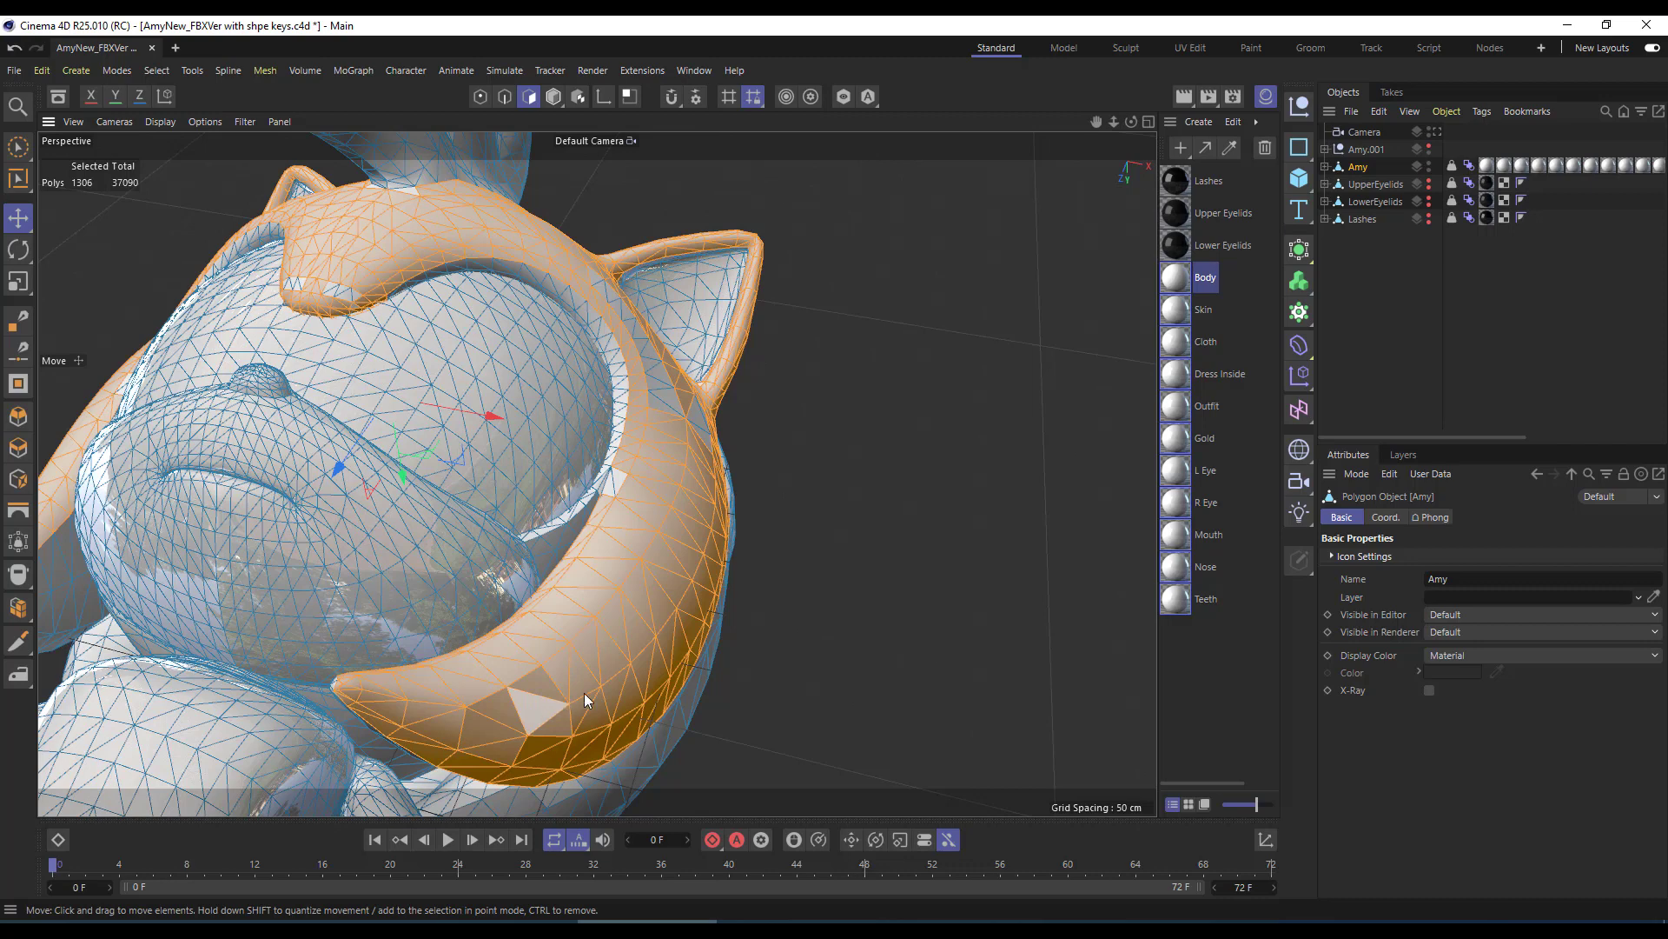
right_click(650, 619)
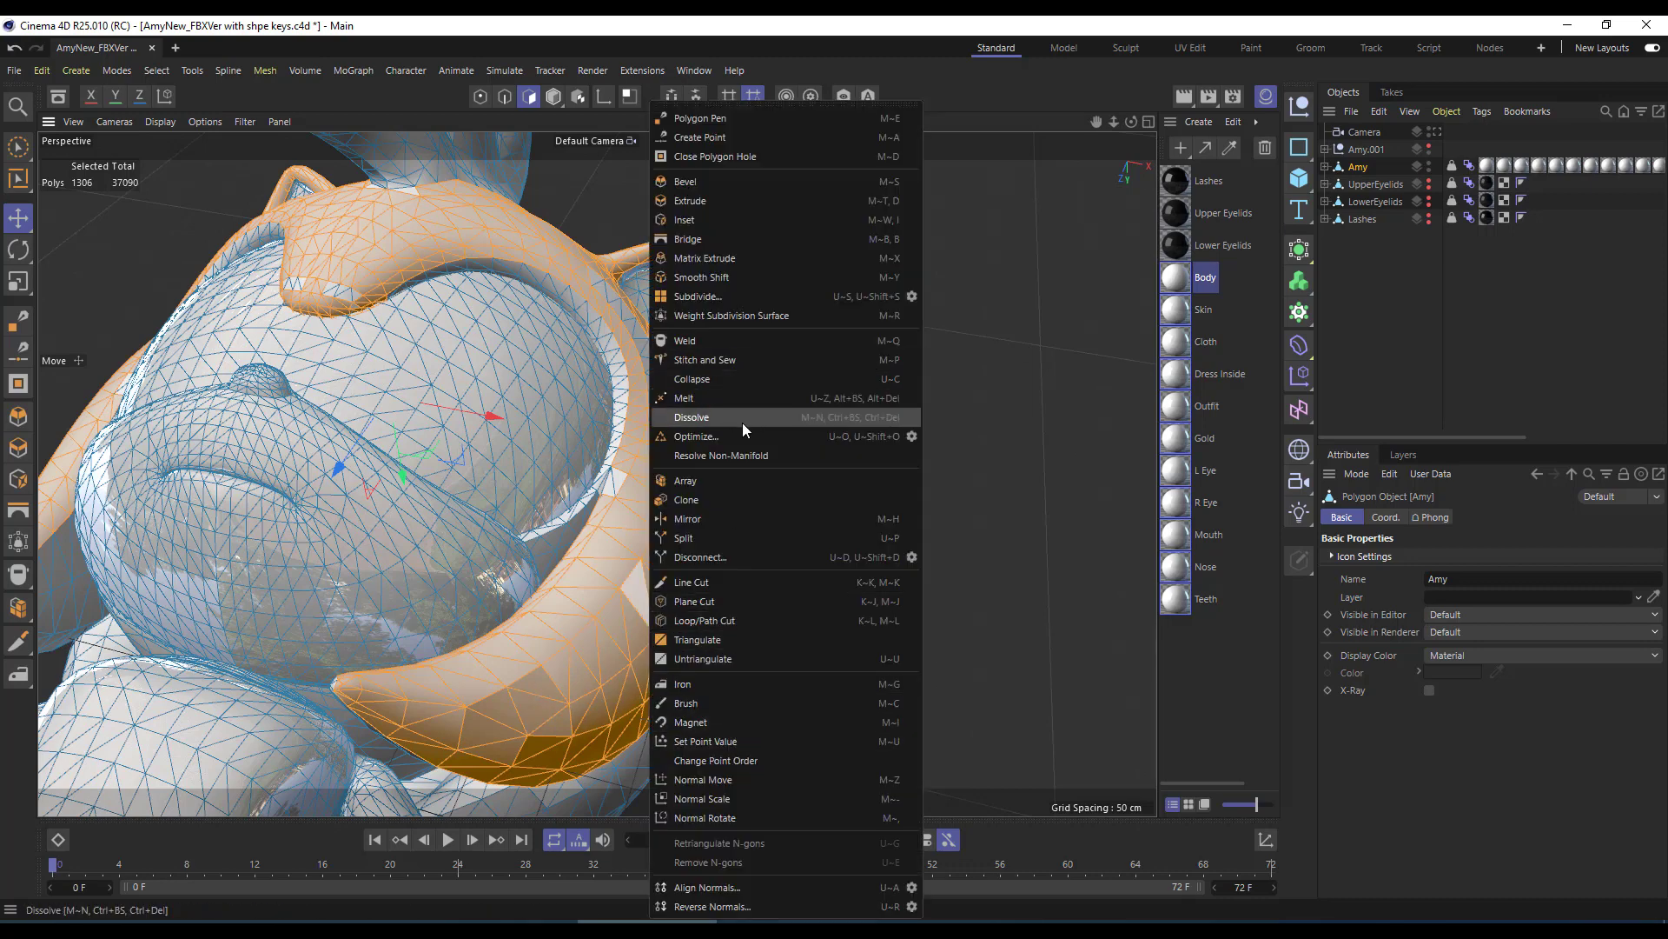
left_click(740, 431)
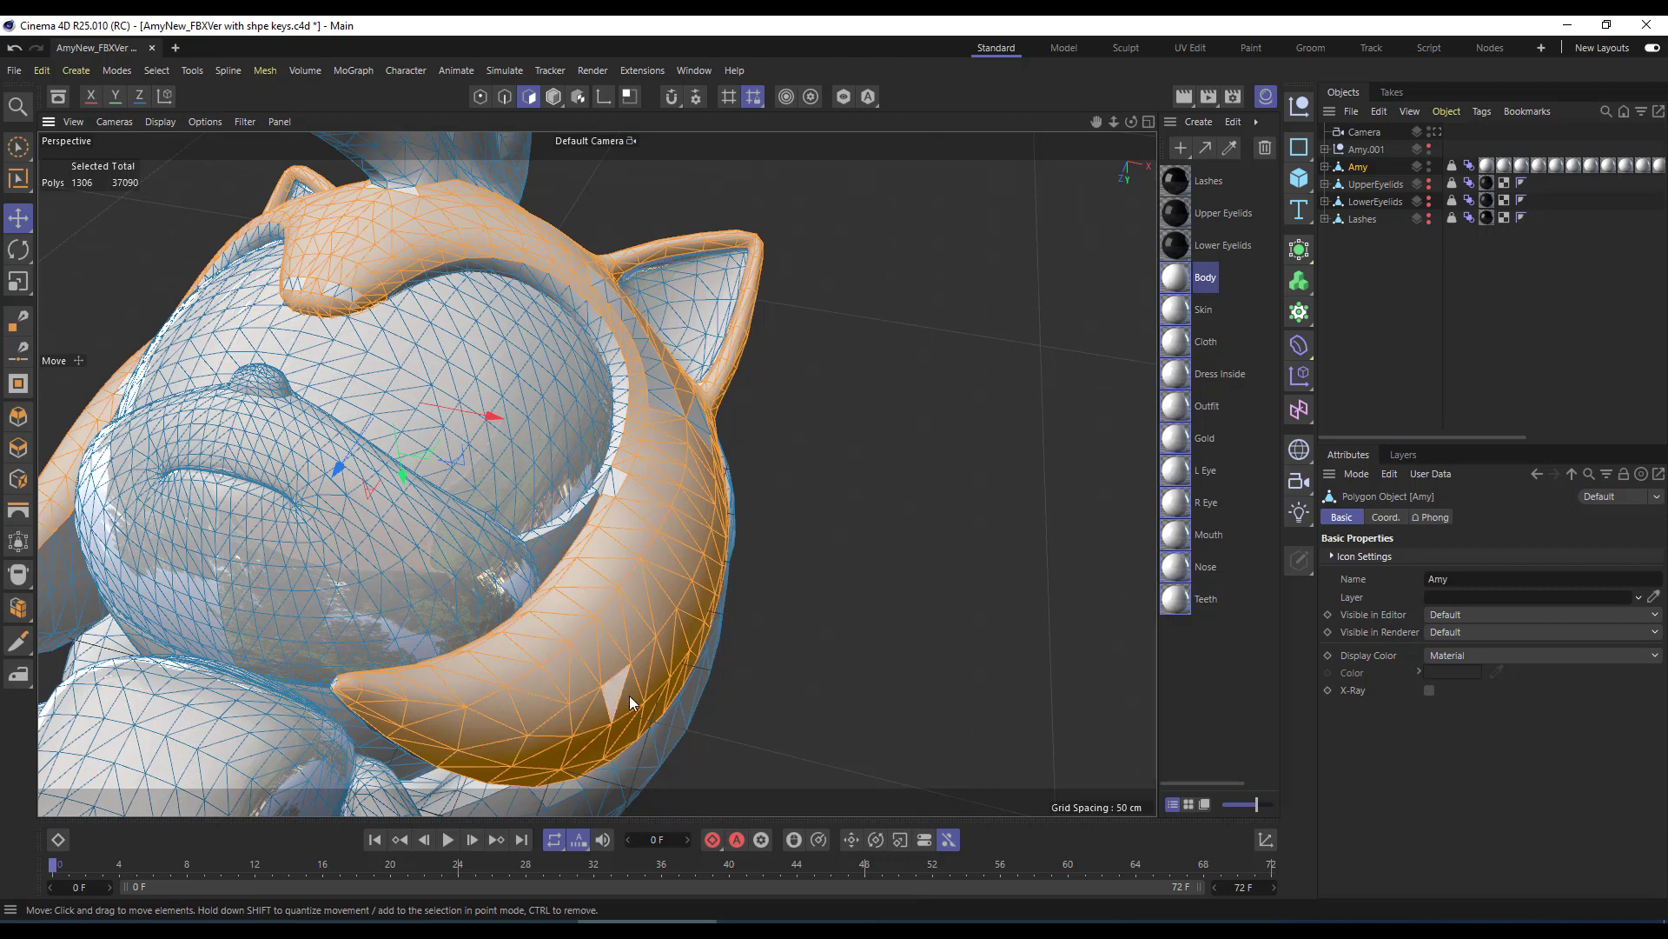
left_click(794, 591)
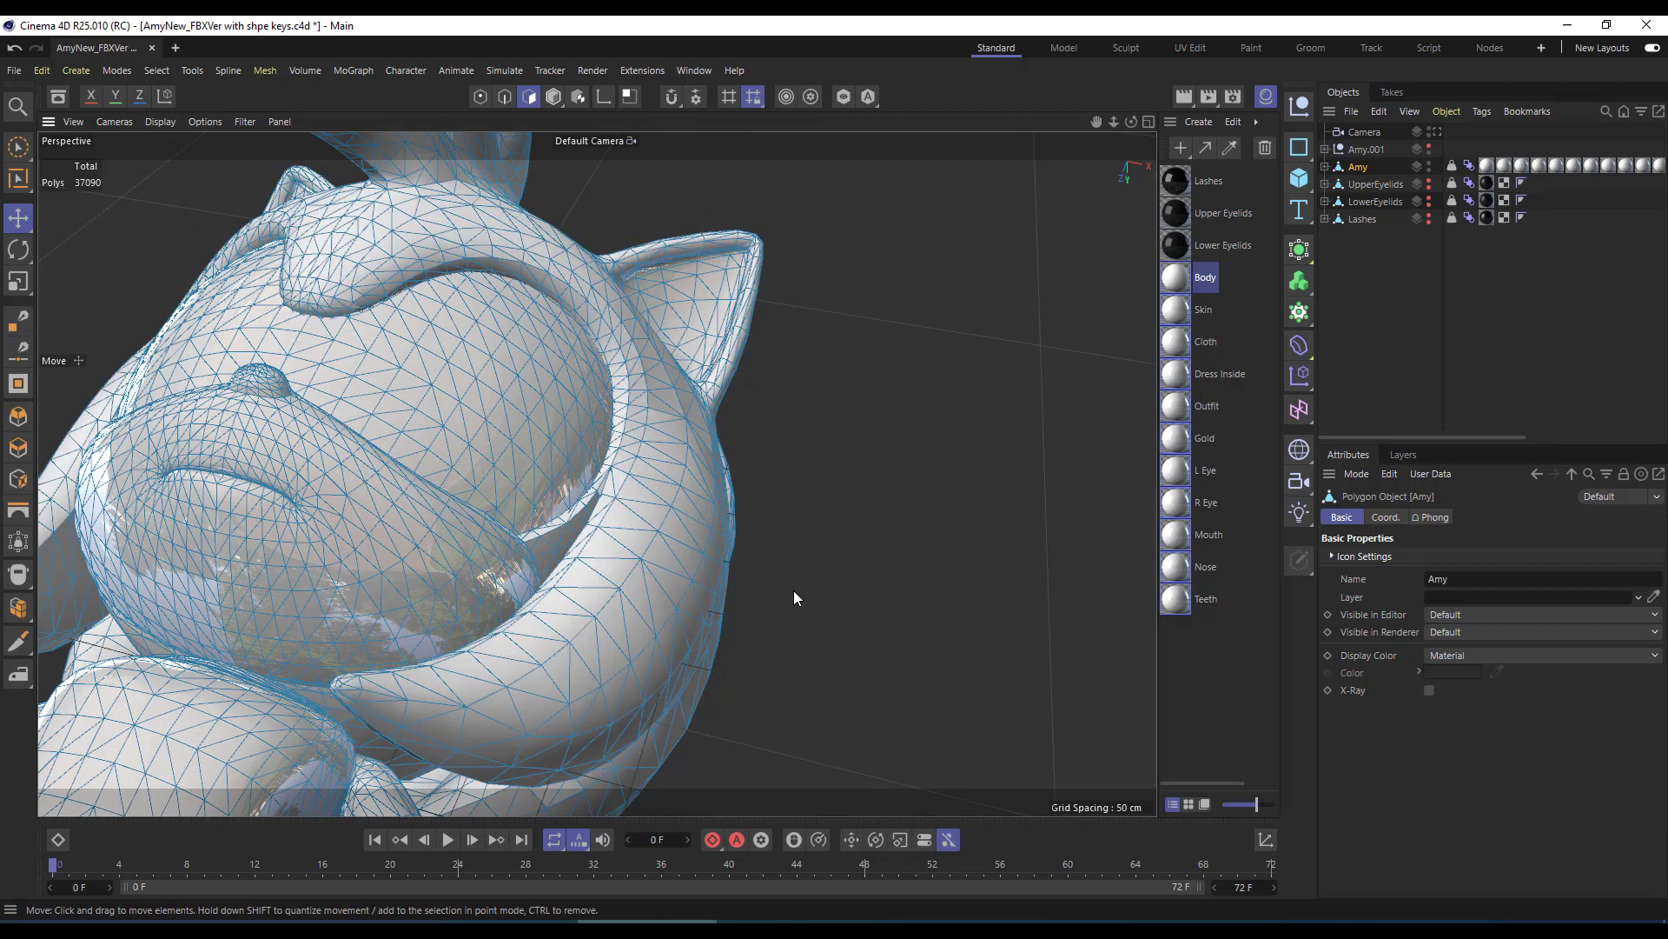
Reselect the head's connected polygons, add the unselected patch beside the eye and below the ear, and run Optimize again
double_click(653, 551)
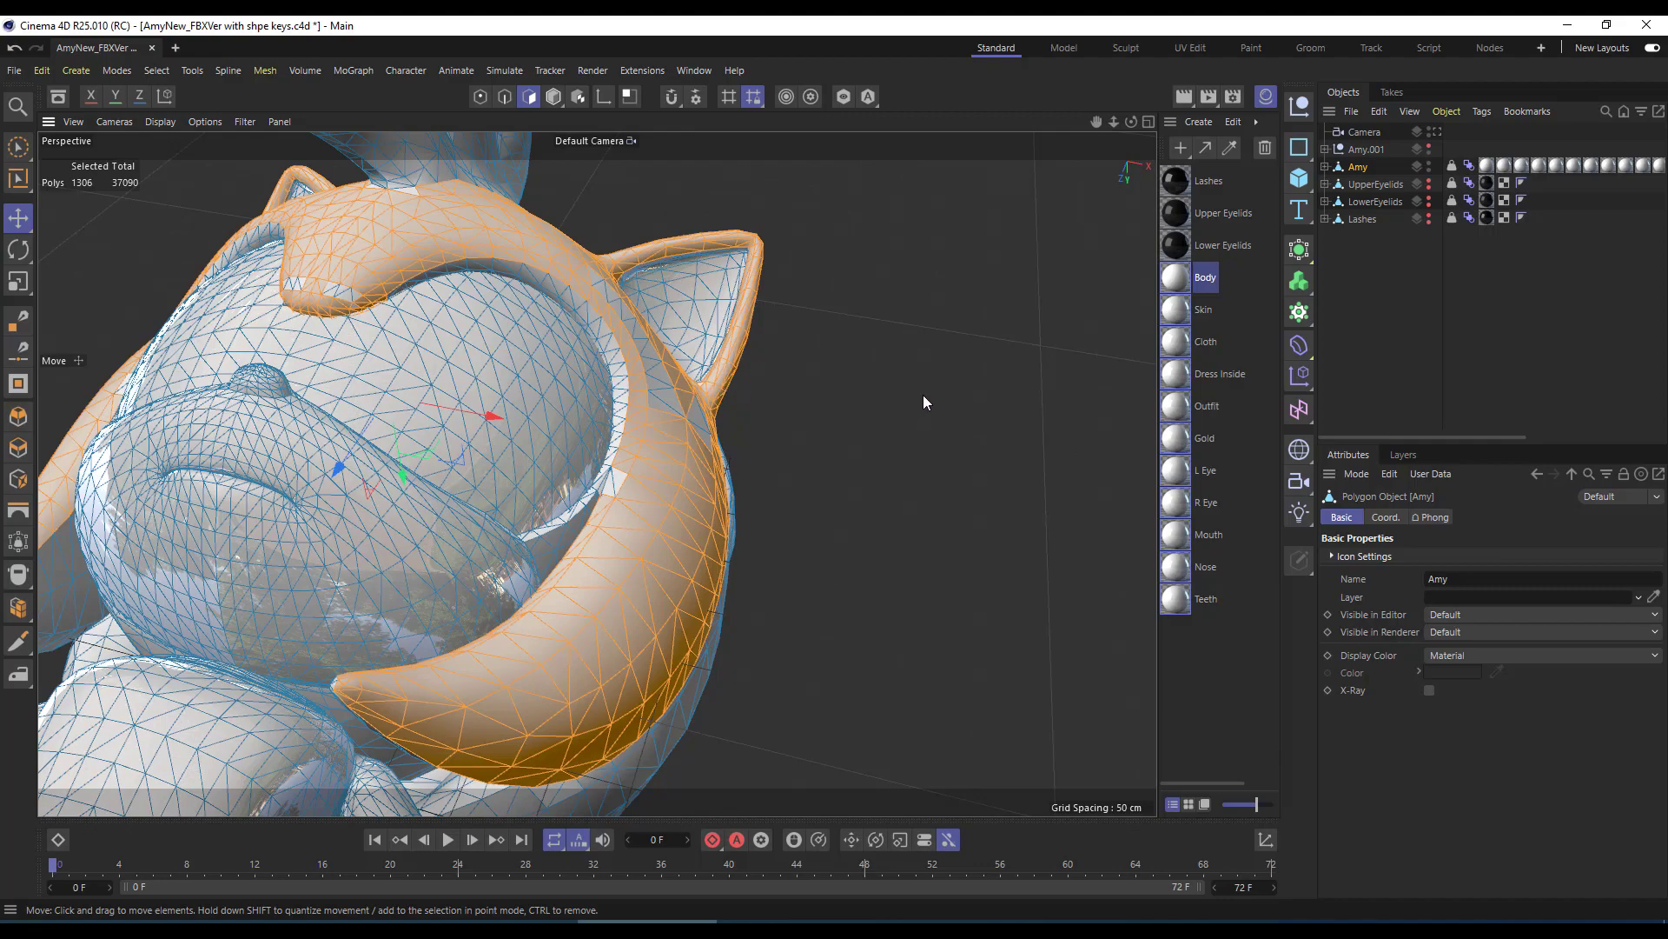
scroll(927, 417, "up", 6)
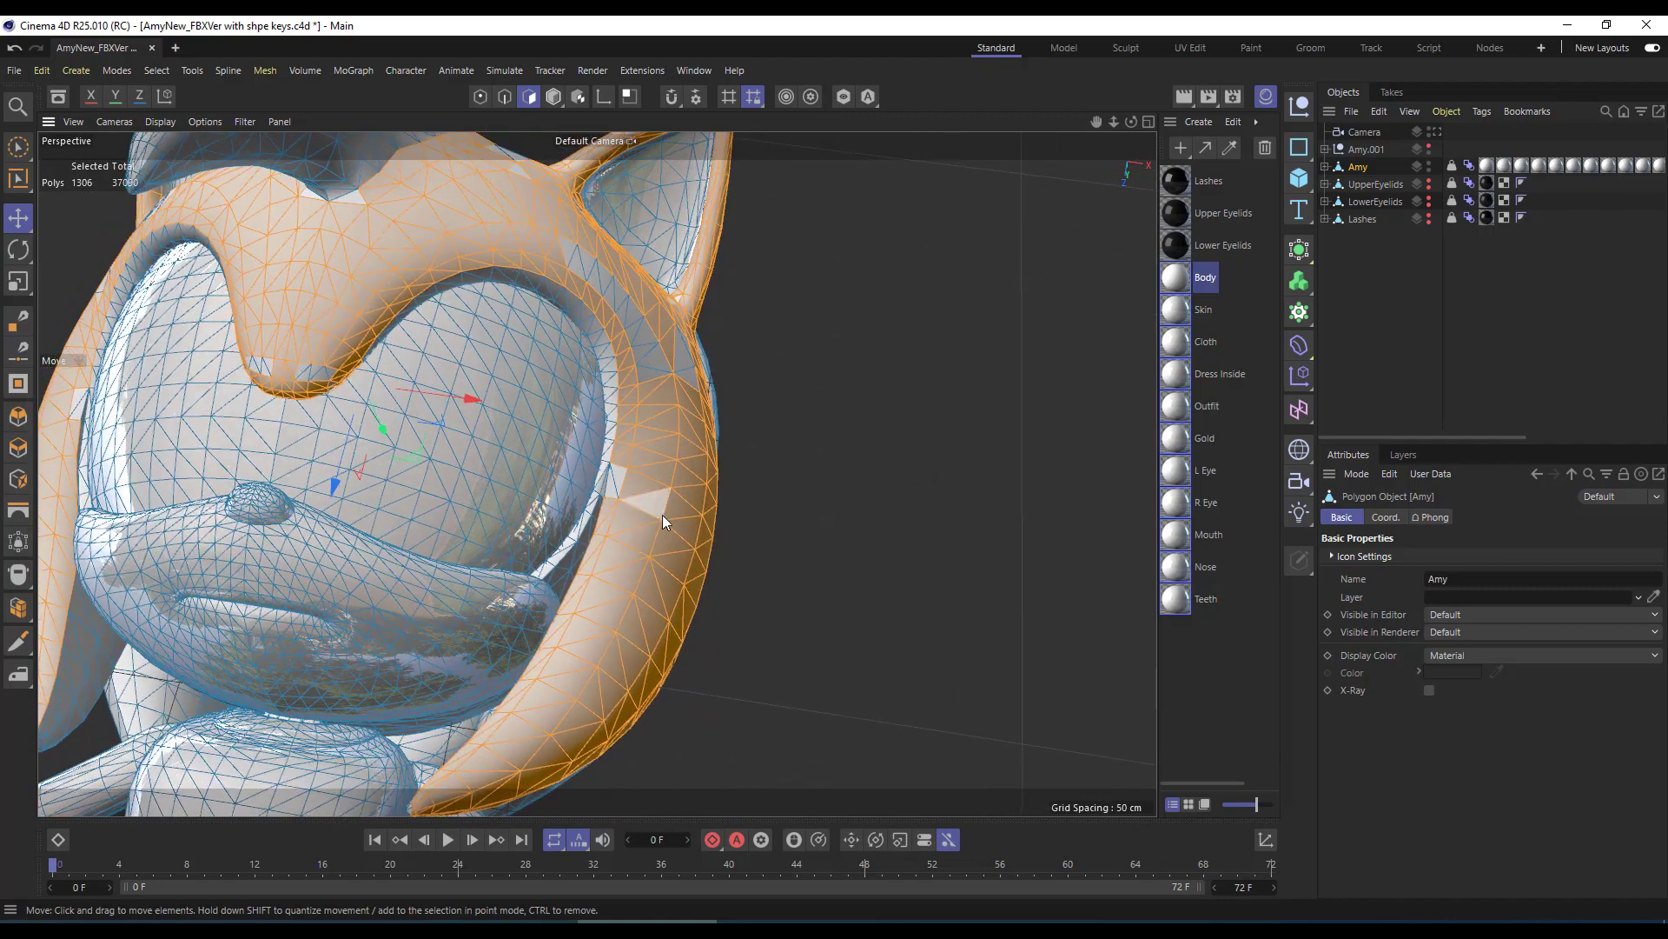
left_click(655, 363, "shift")
right_click(664, 445)
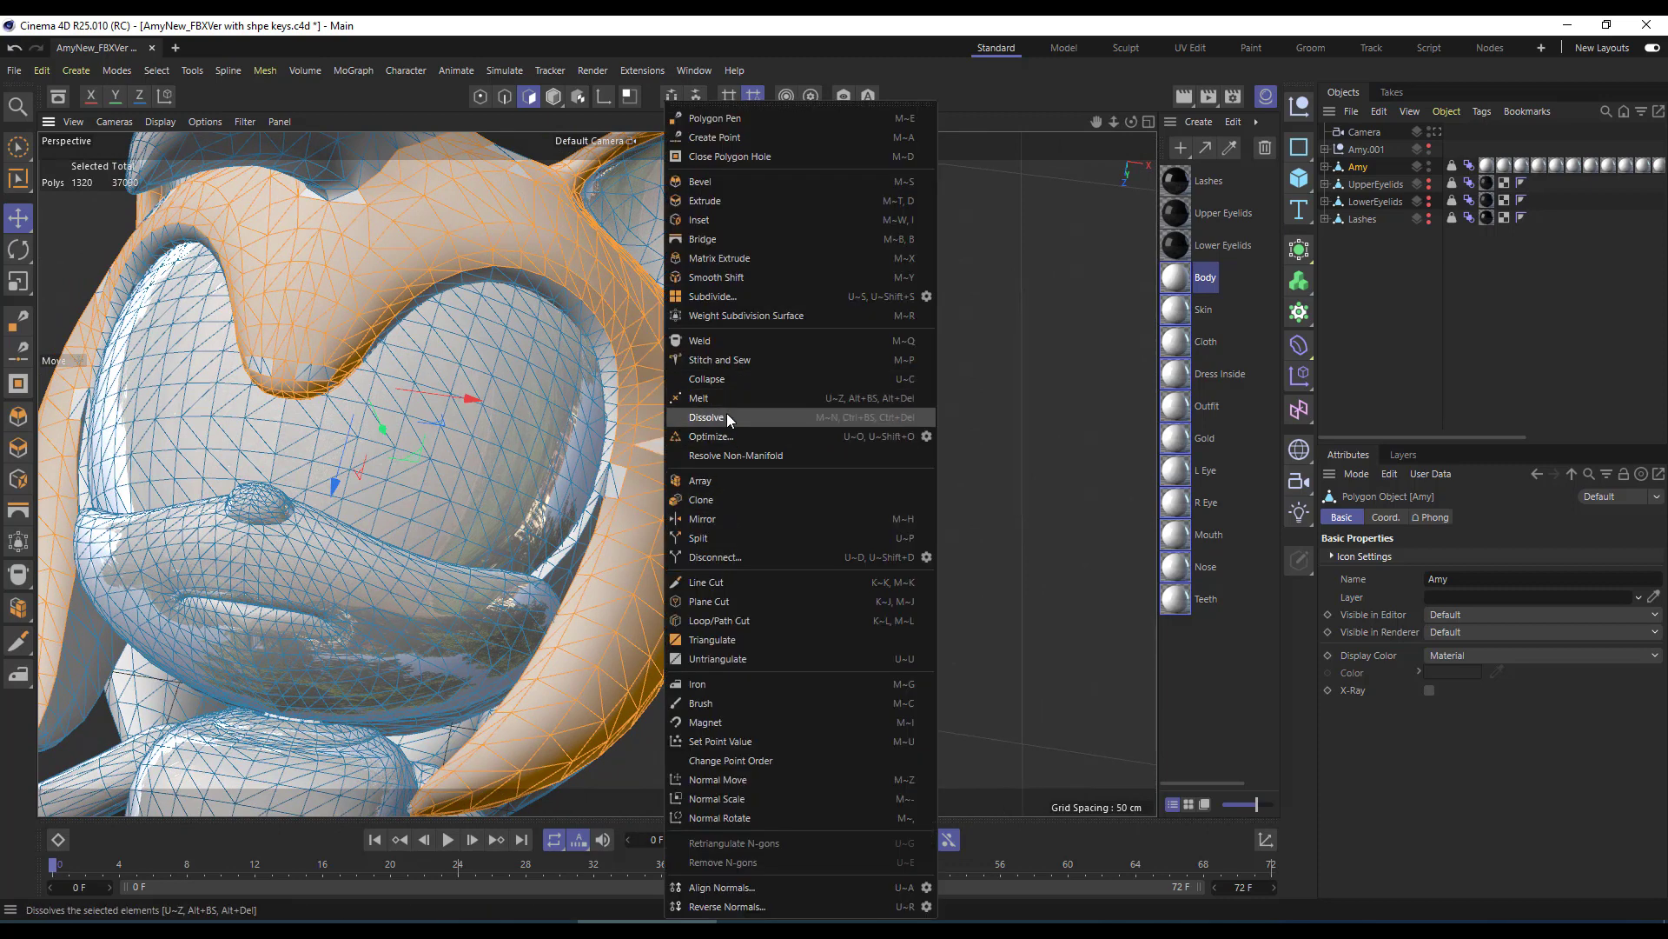
left_click(723, 436)
left_click(866, 435)
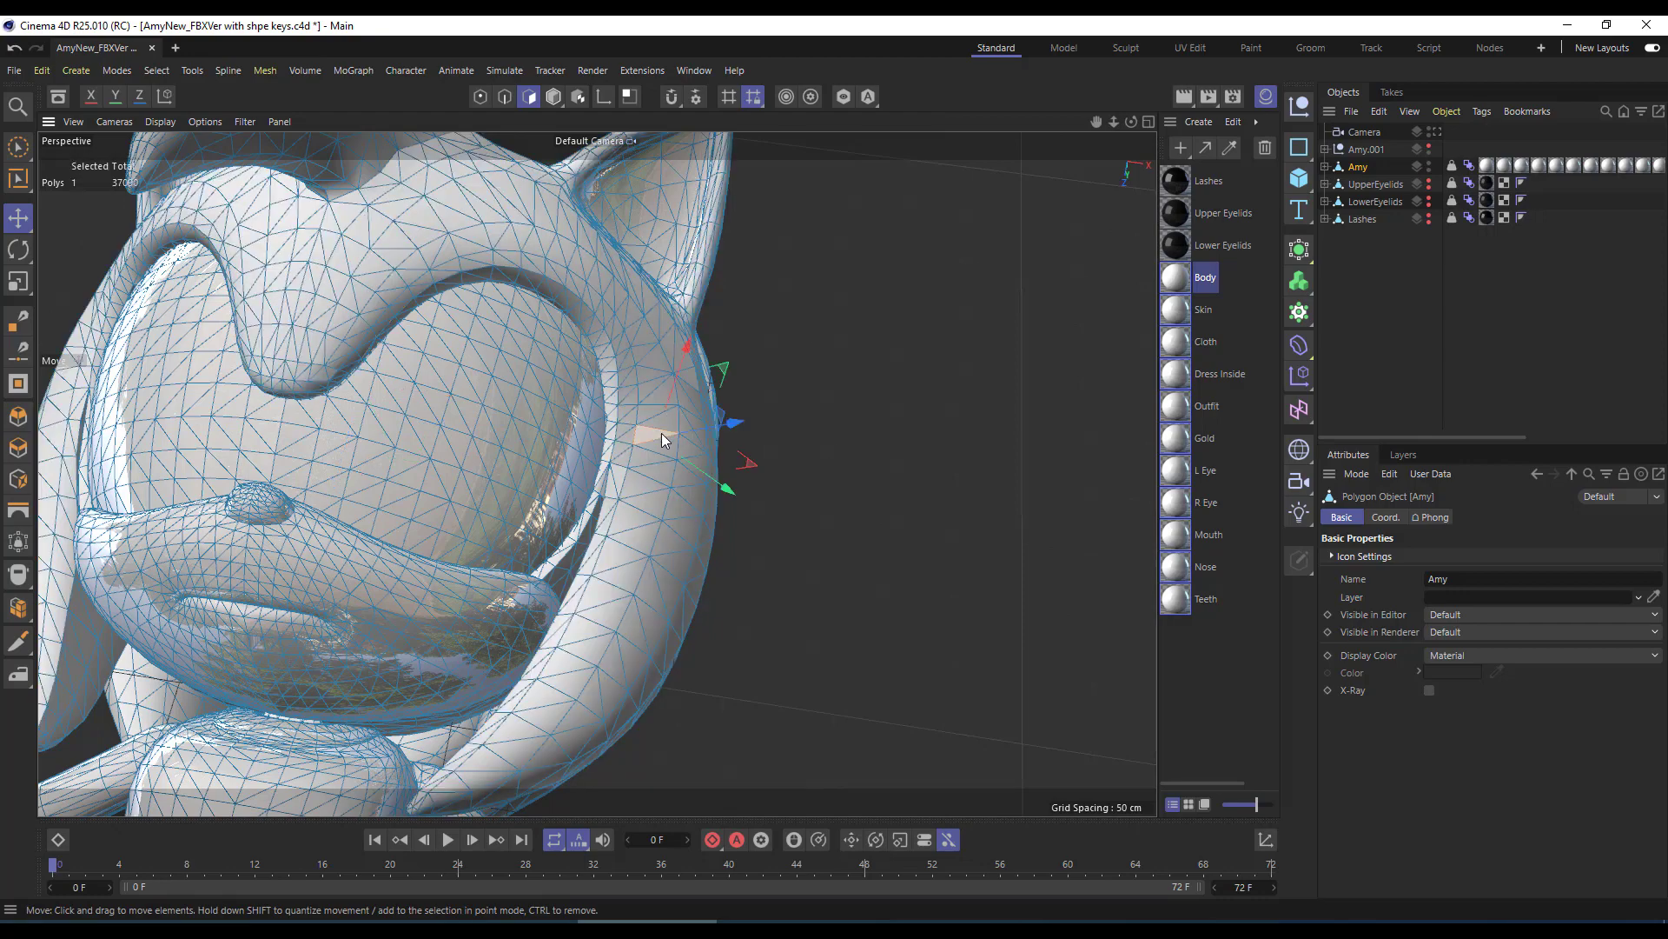
Undo the piecemeal polygon selections and Optimize attempts on the head until no polygons are selected
key("ctrl+z")
scroll(590, 395, "down", 5)
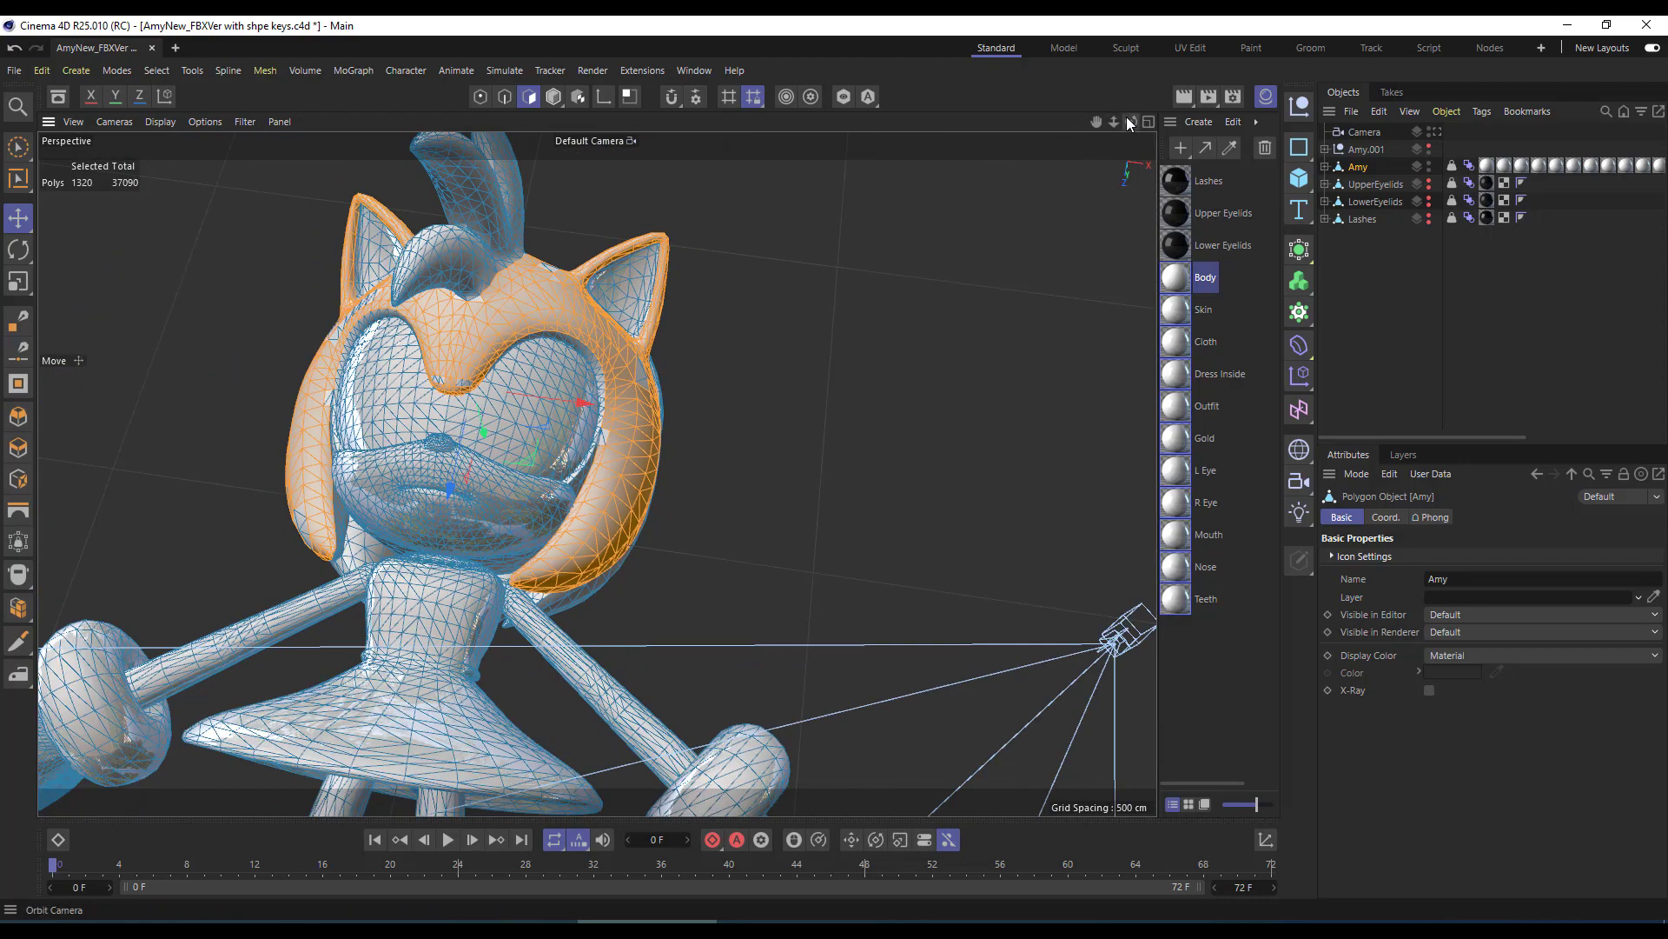
left_click_drag(1129, 121, 1056, 123)
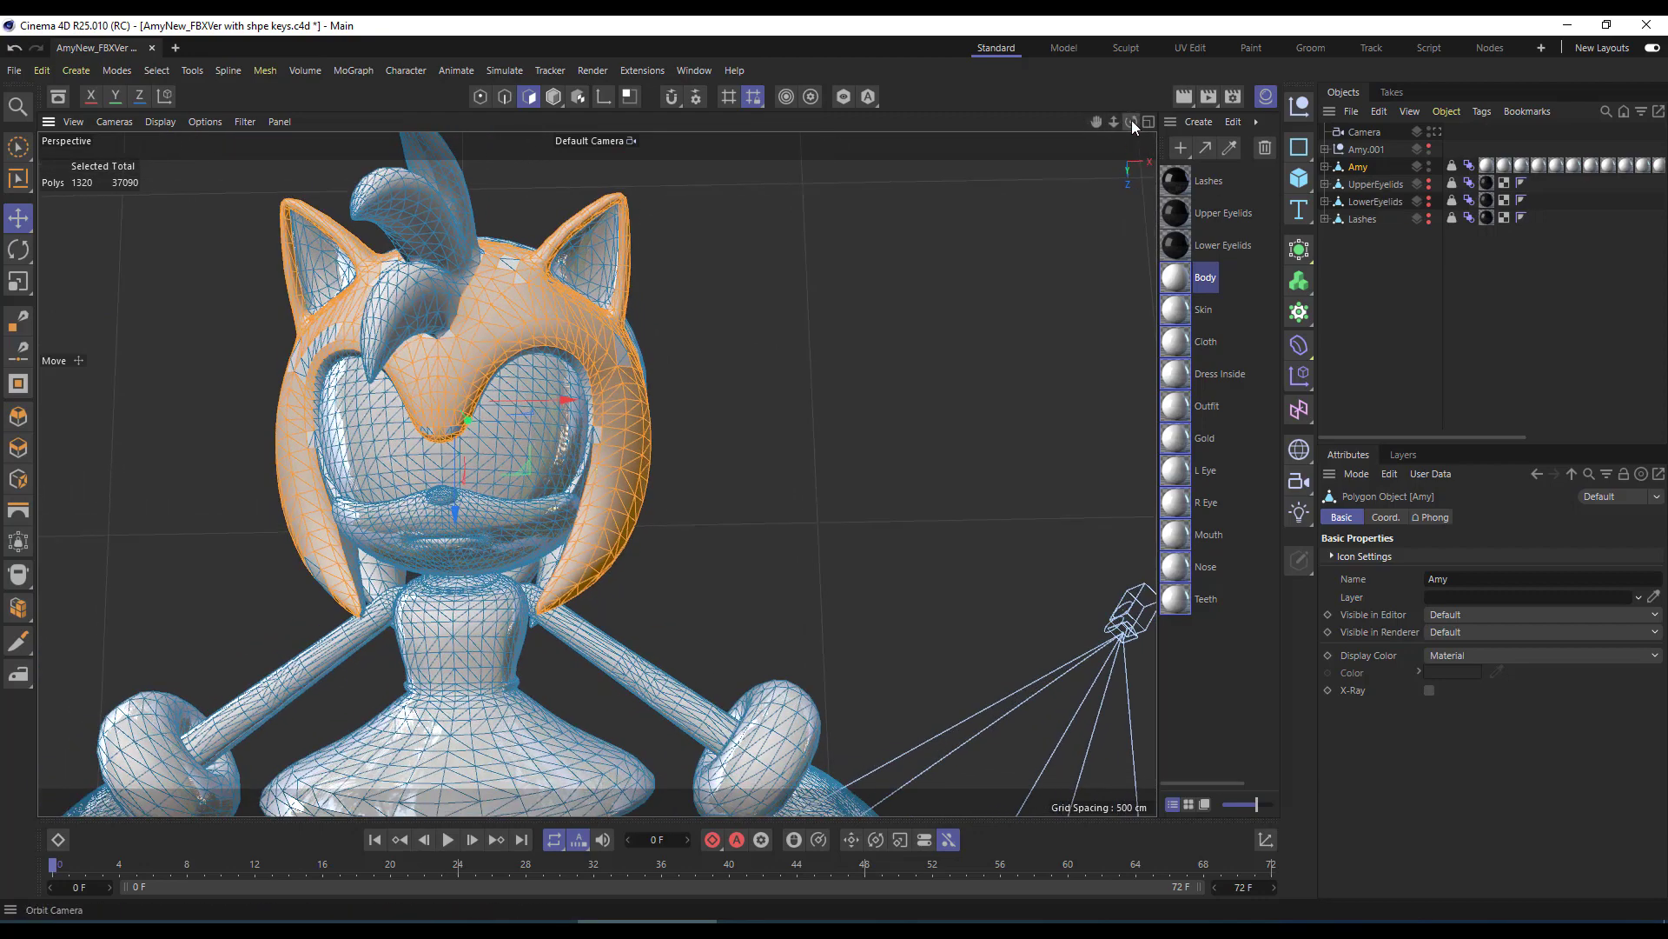
middle_click_drag(698, 406, 824, 457, "alt")
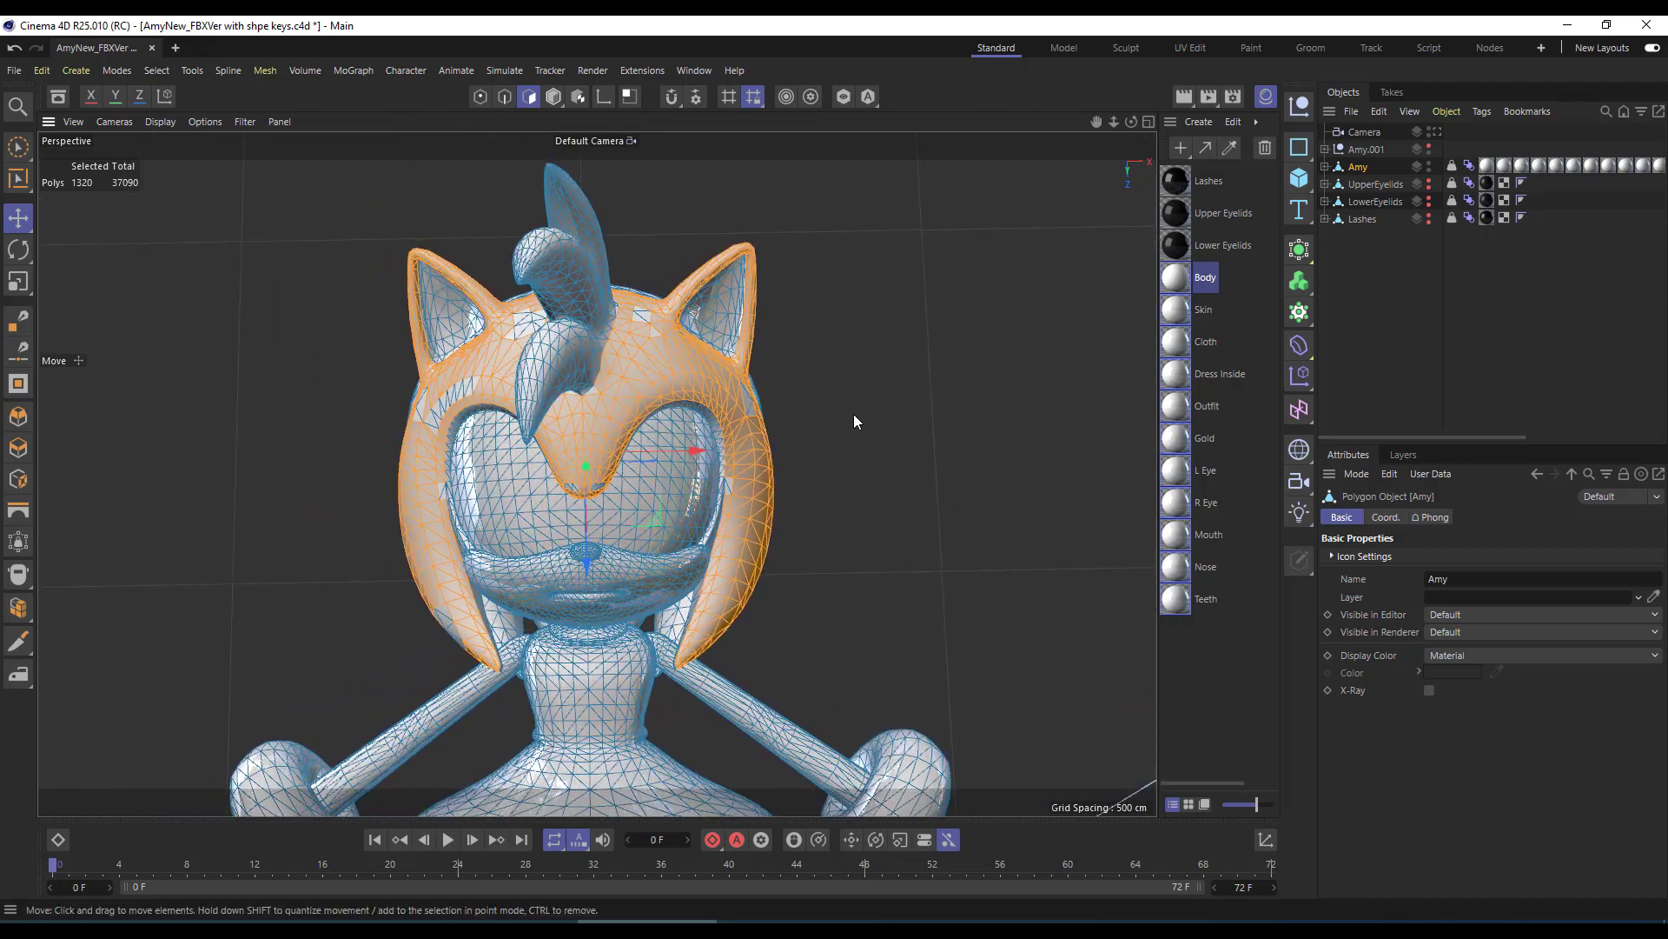
left_click(14, 48)
left_click(13, 49)
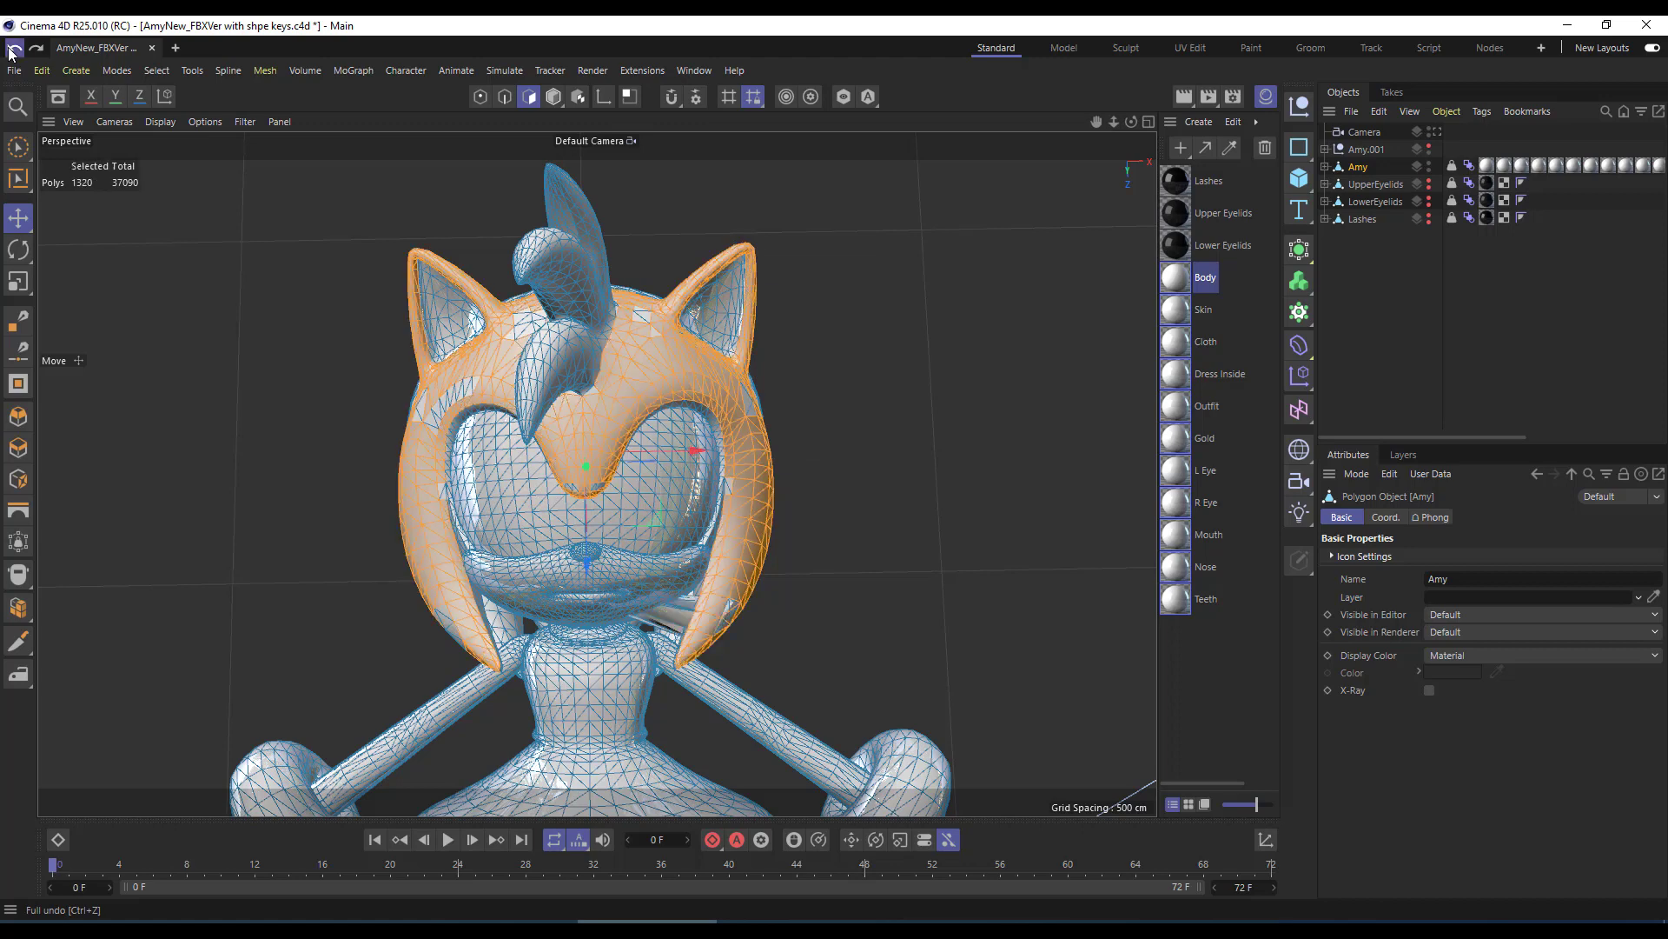
left_click(14, 49)
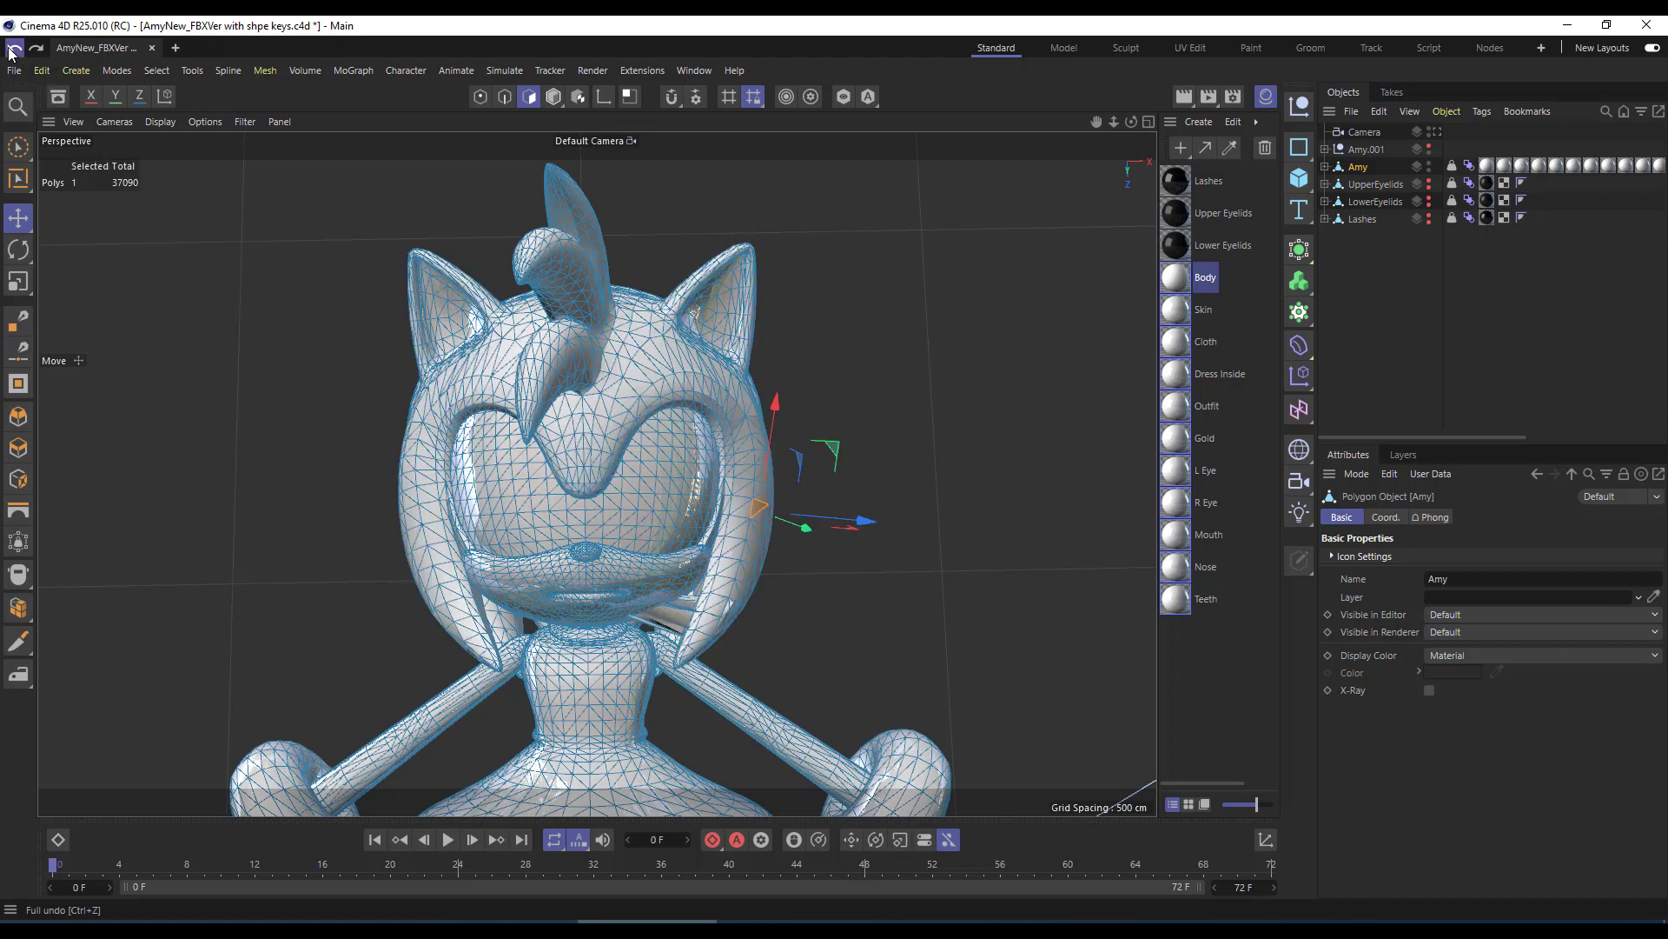
left_click(14, 49)
left_click(9, 48)
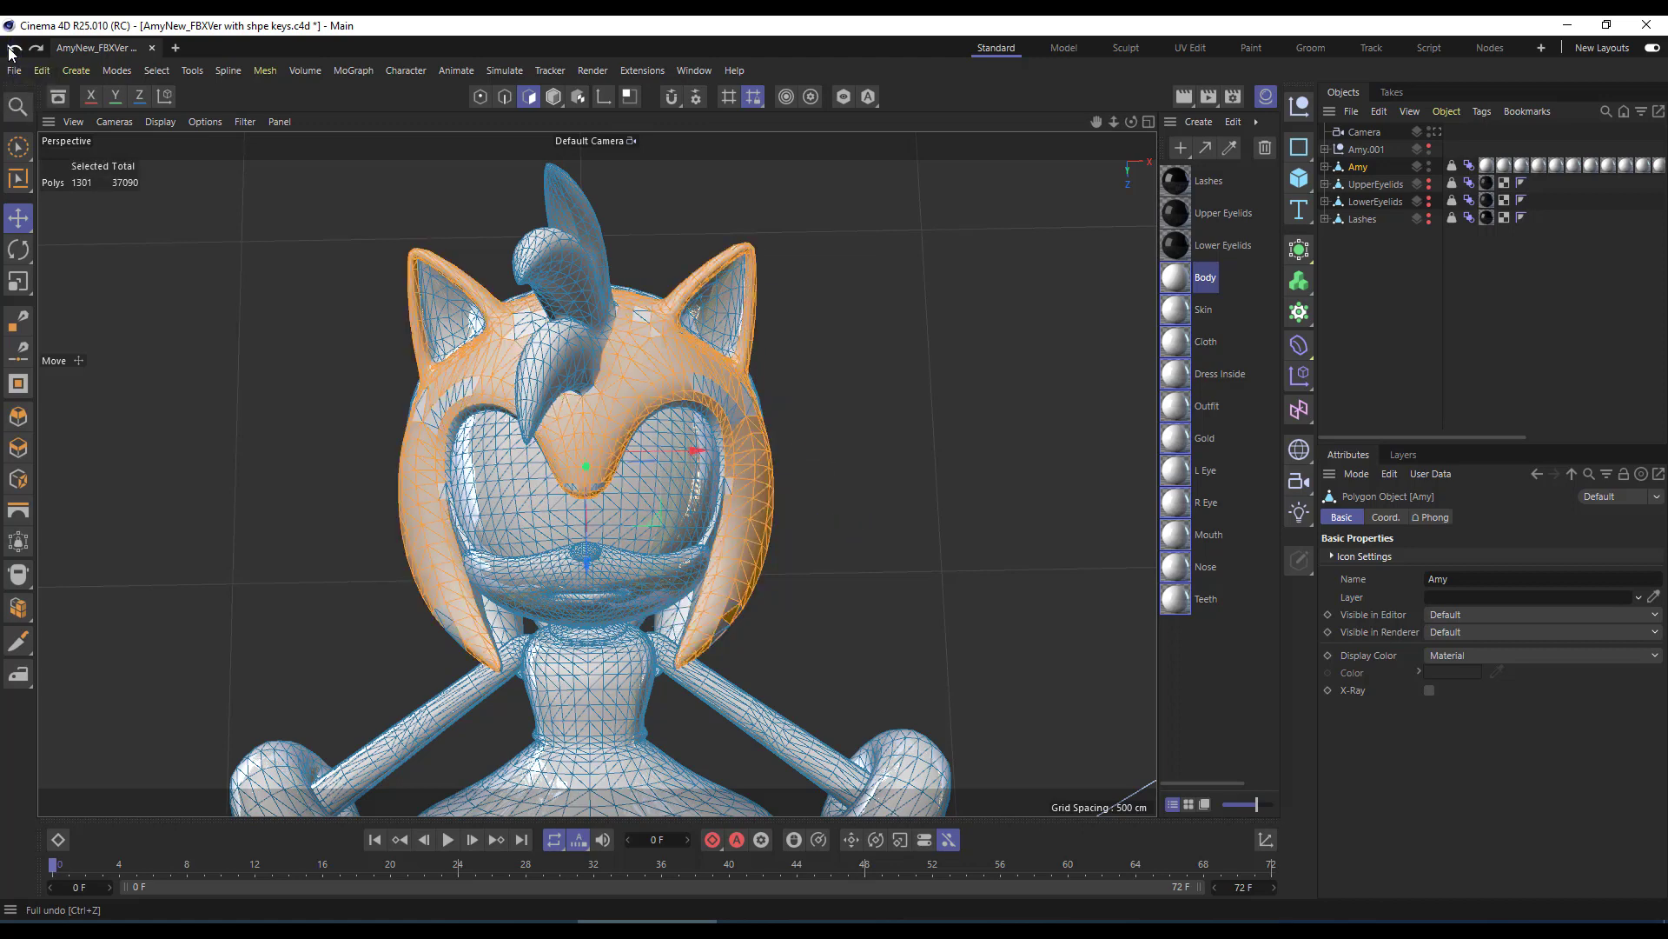
left_click(14, 49)
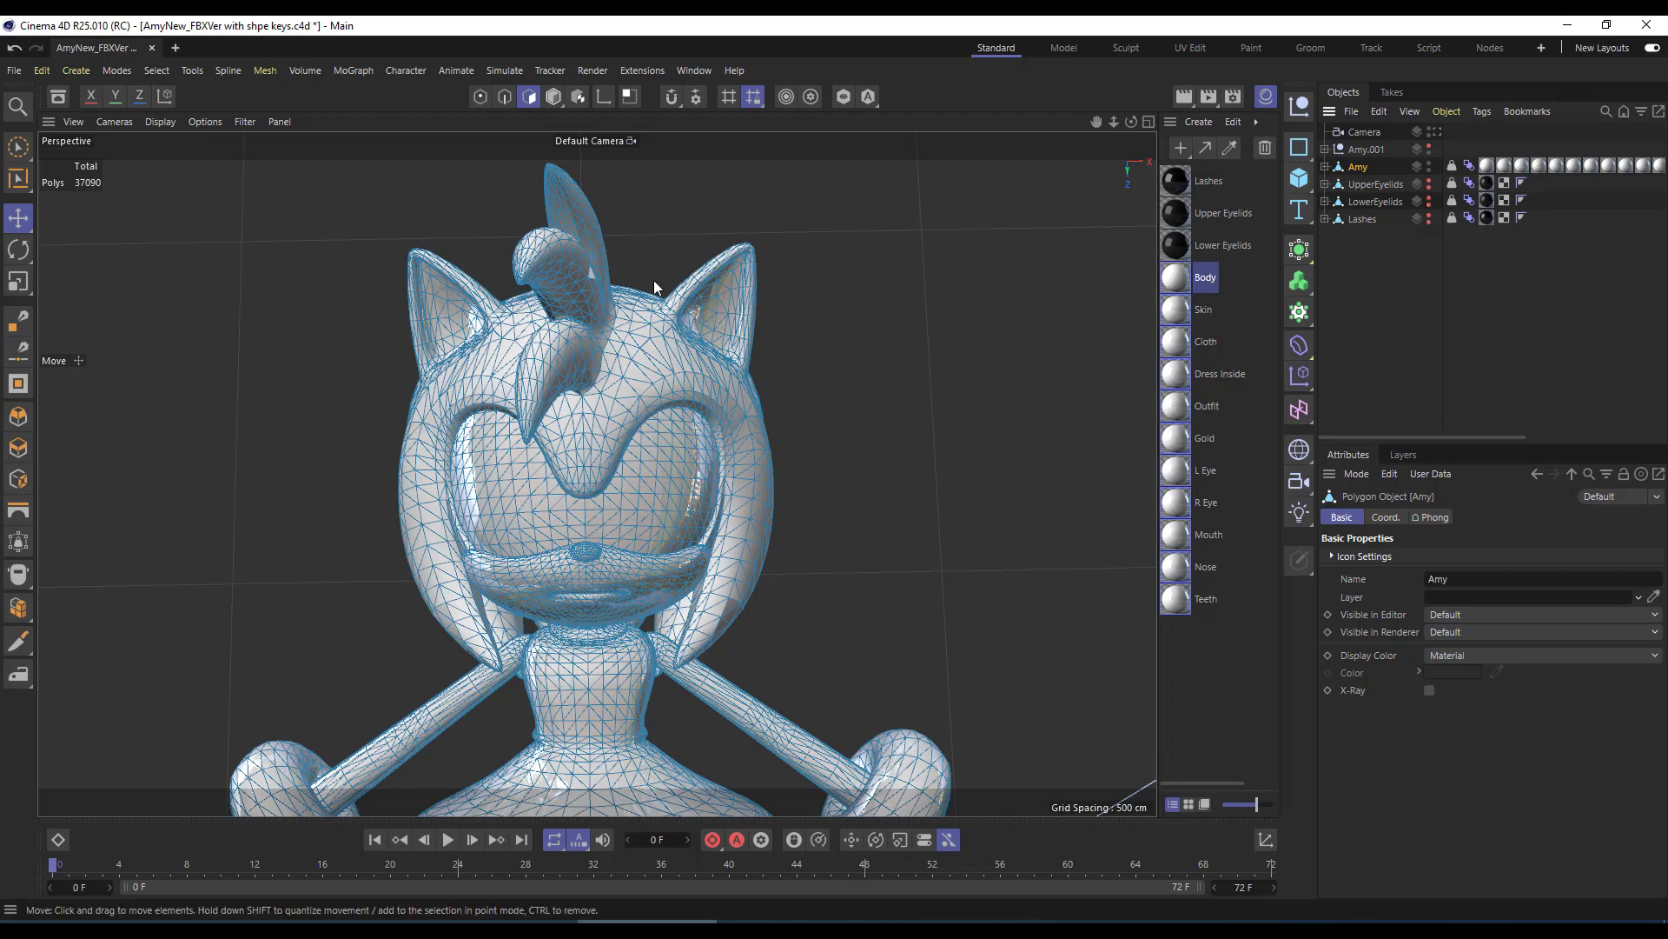
Select all polygons of the head with Rectangle Selection and merge its disconnected parts using Optimize
scroll(726, 313, "down", 3)
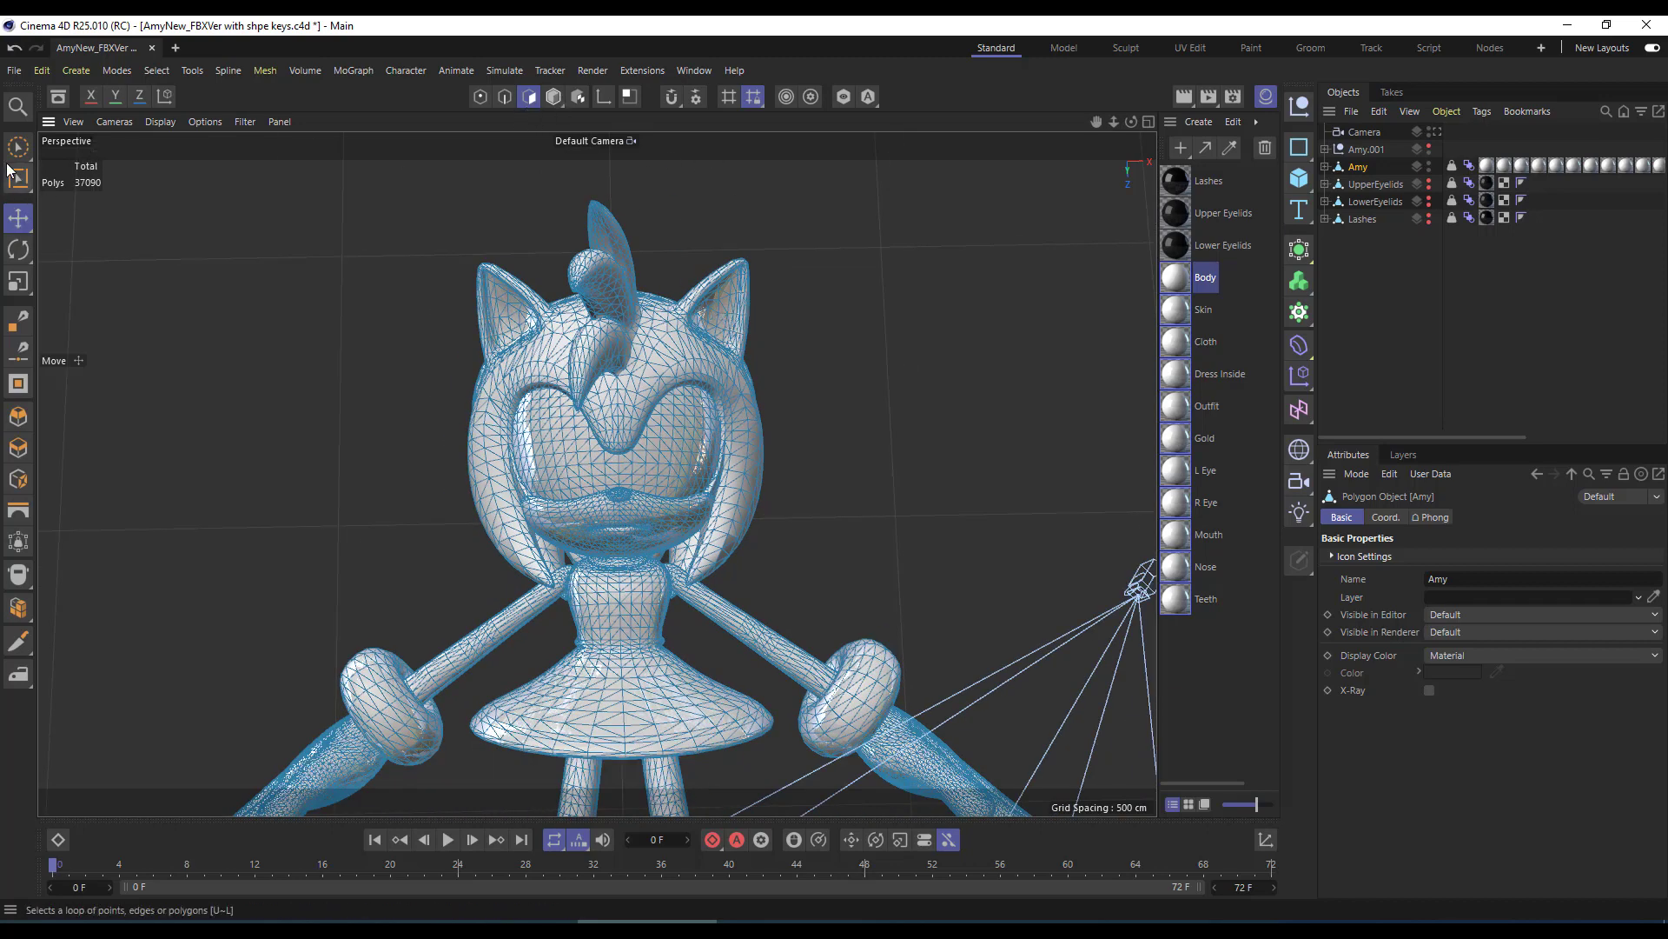
left_click_drag(18, 146, 56, 201)
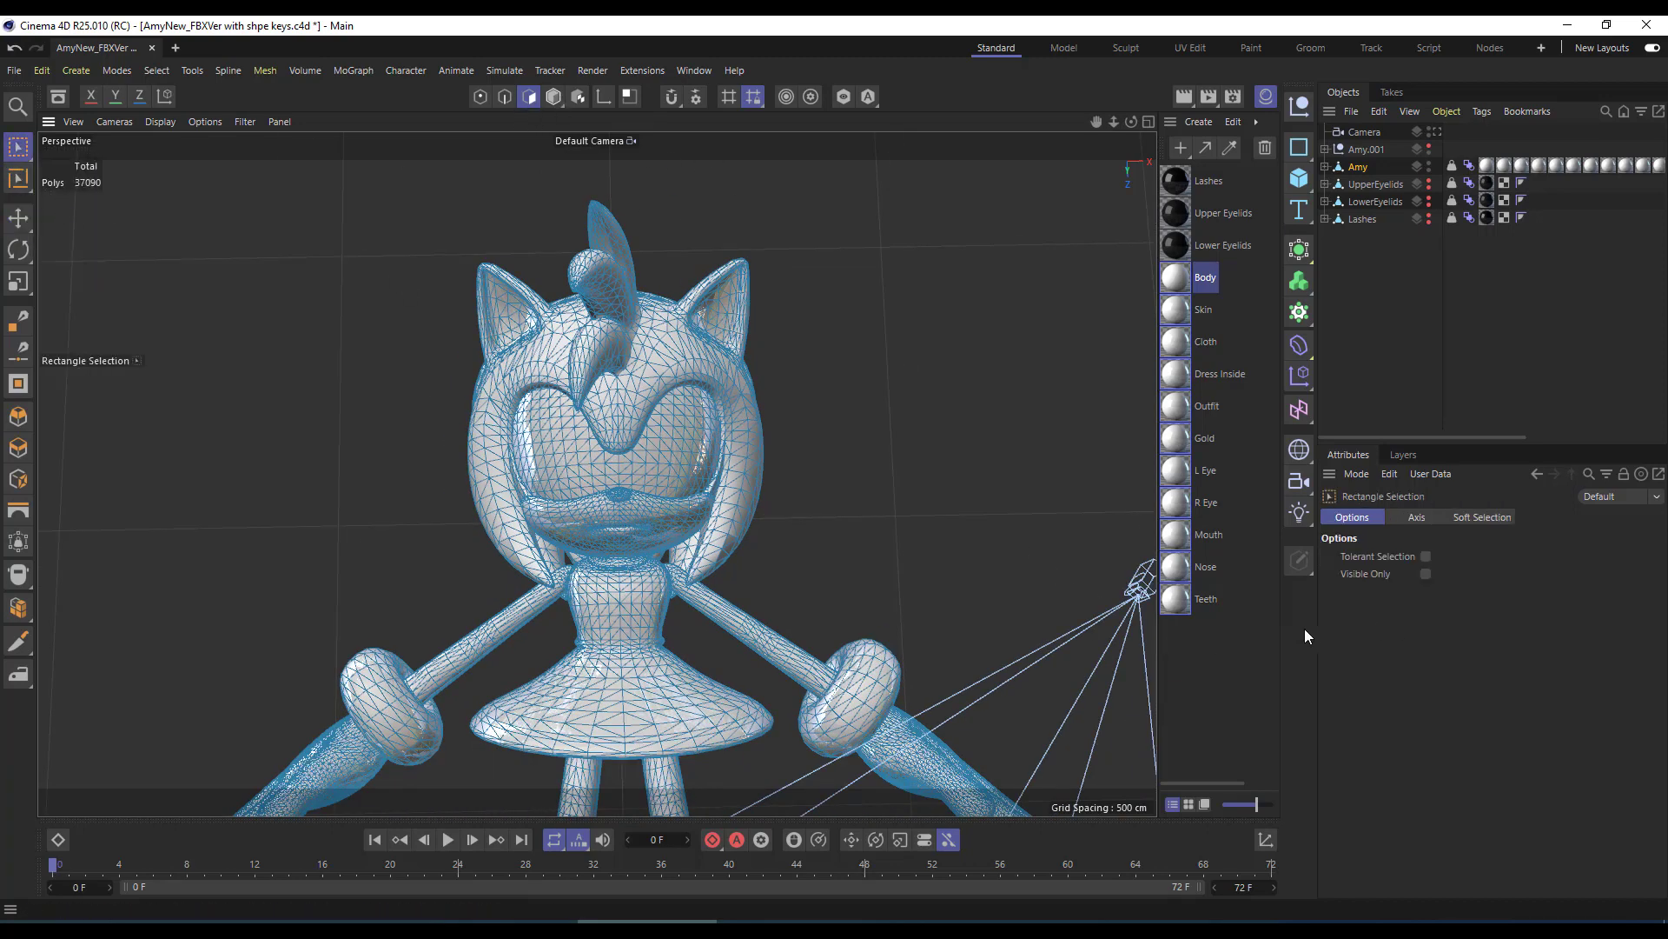
left_click_drag(443, 246, 912, 590)
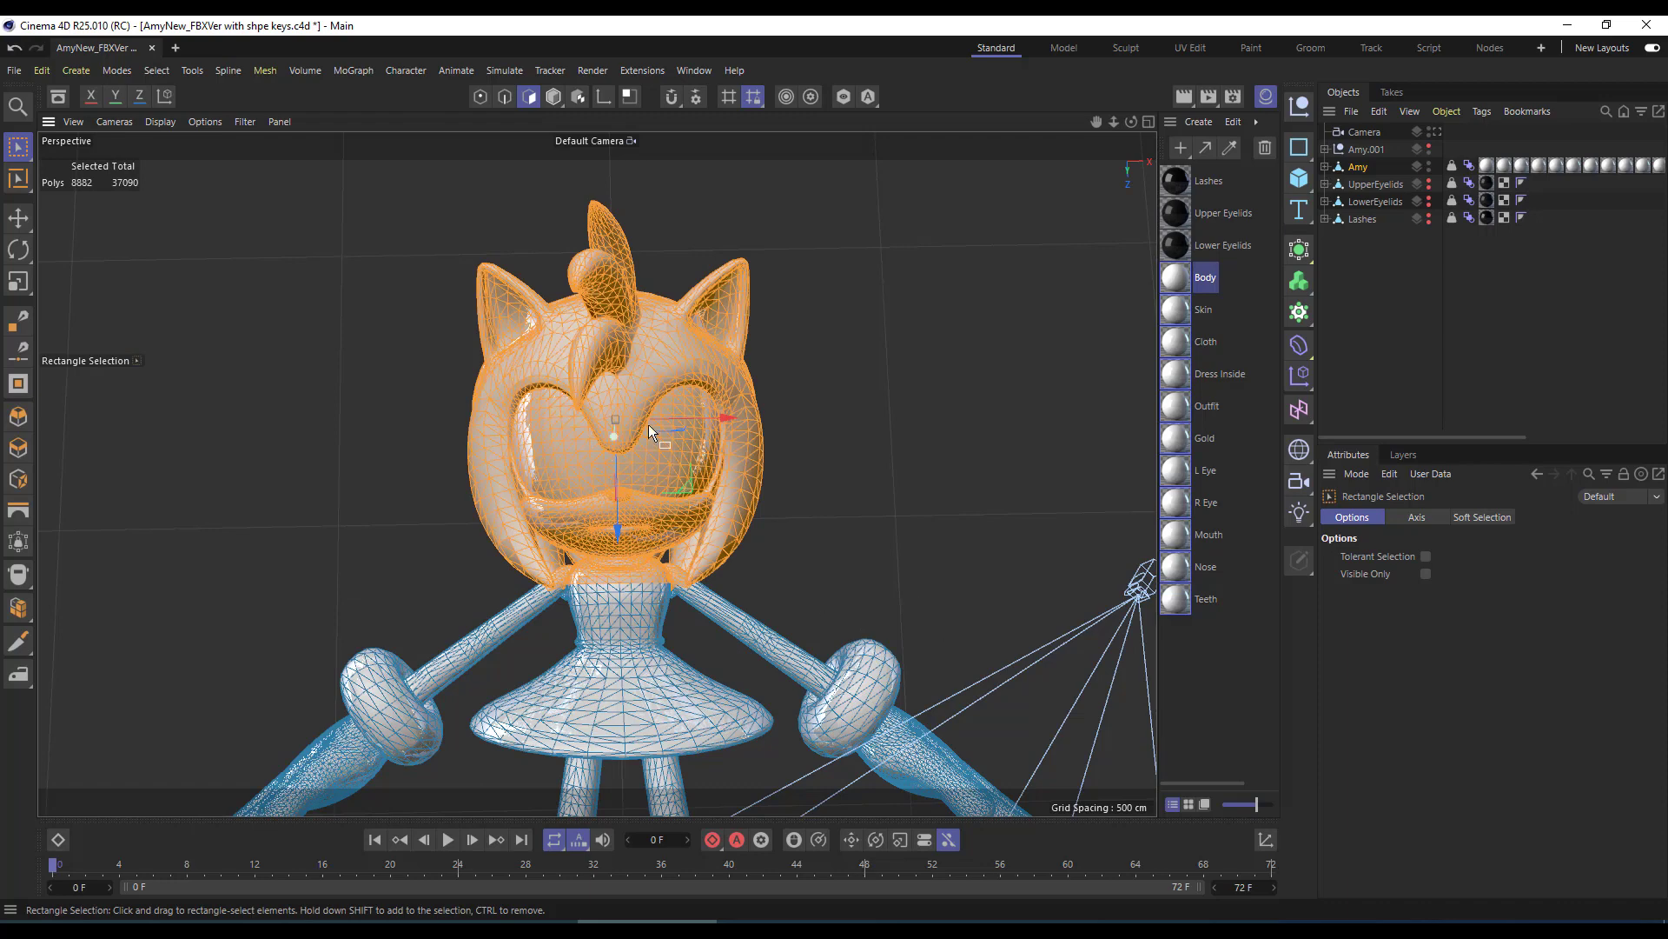
right_click(660, 365)
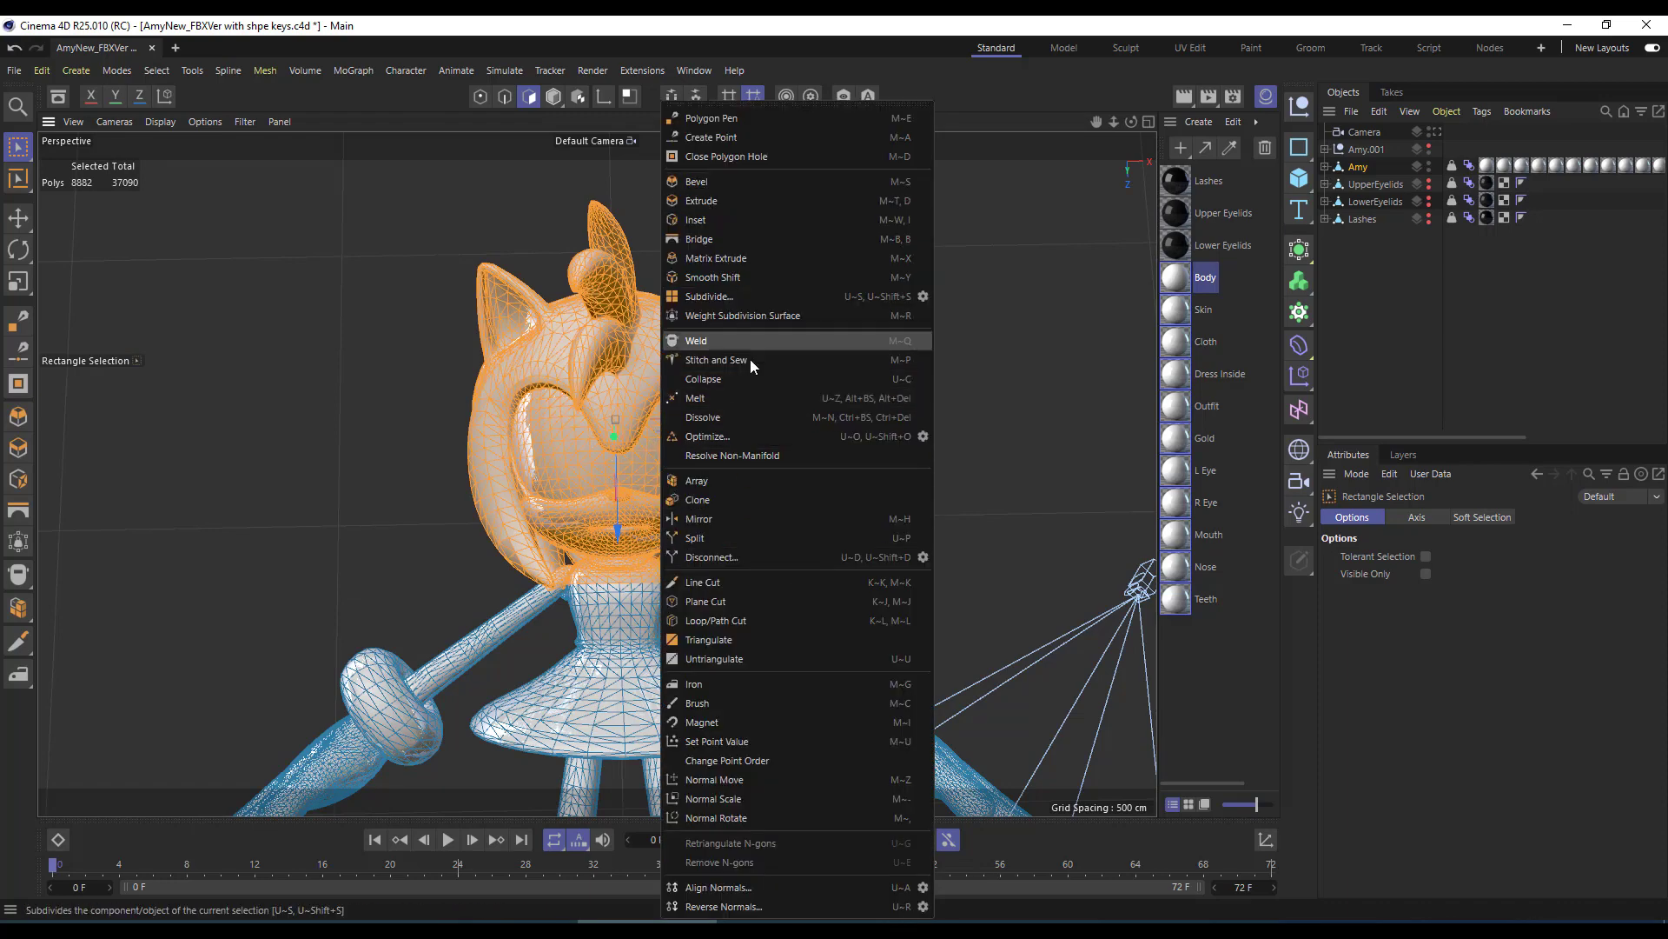
left_click(748, 437)
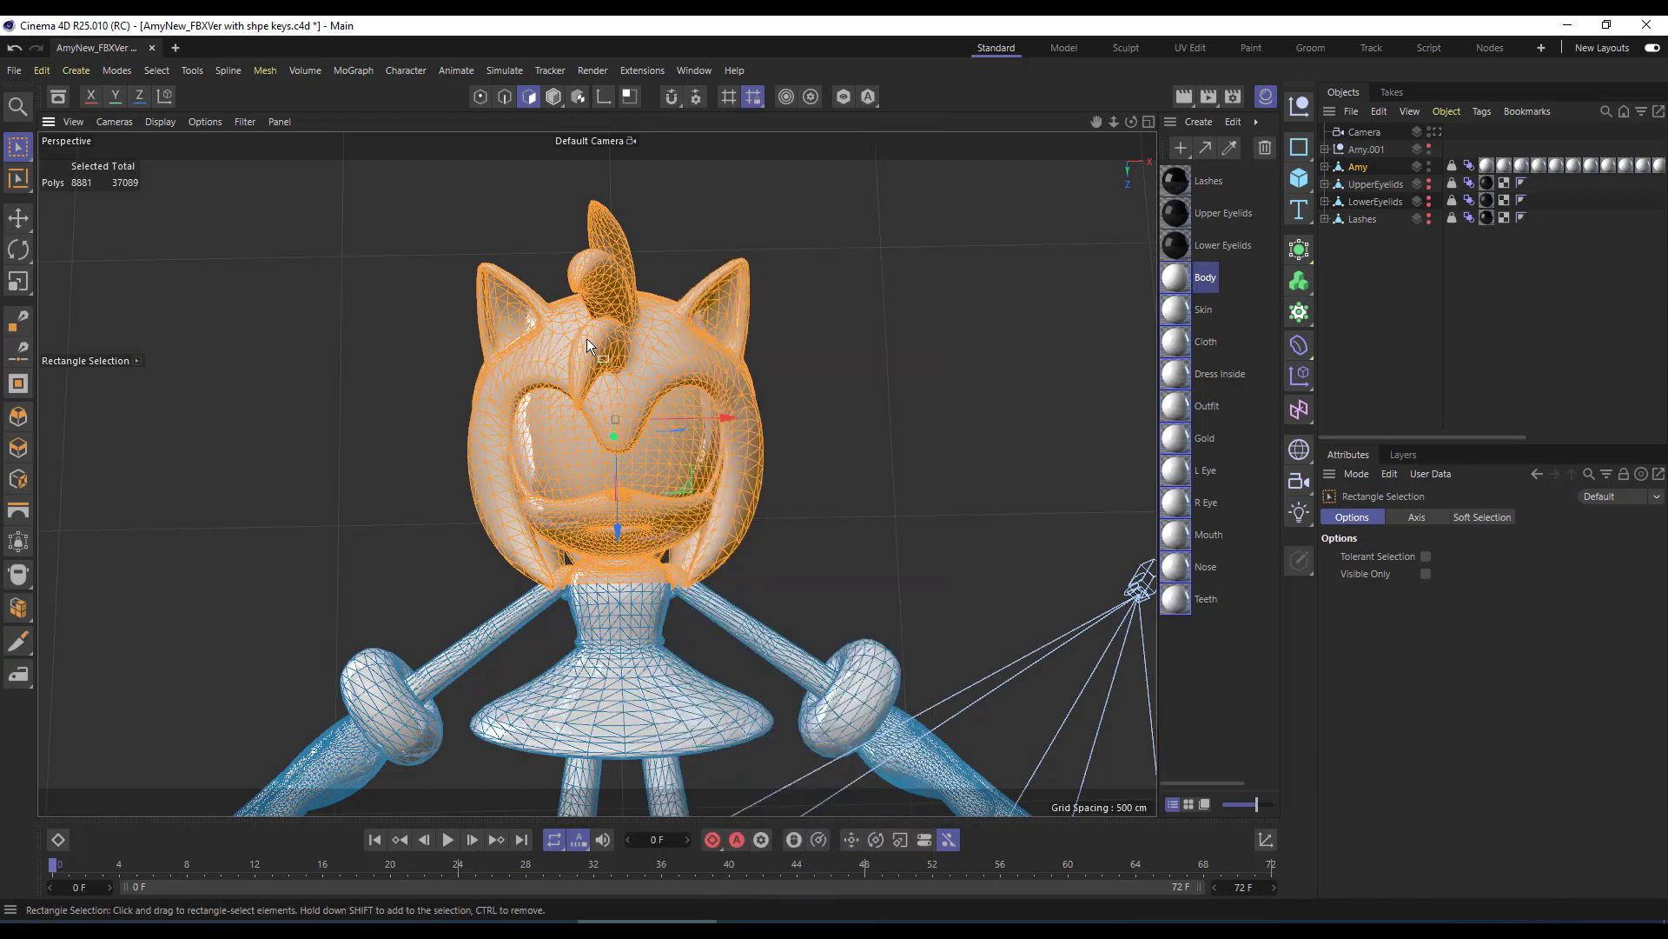
Return to the Move tool, clear the selection, and select the connected polygons of the head and hair
right_click(17, 144)
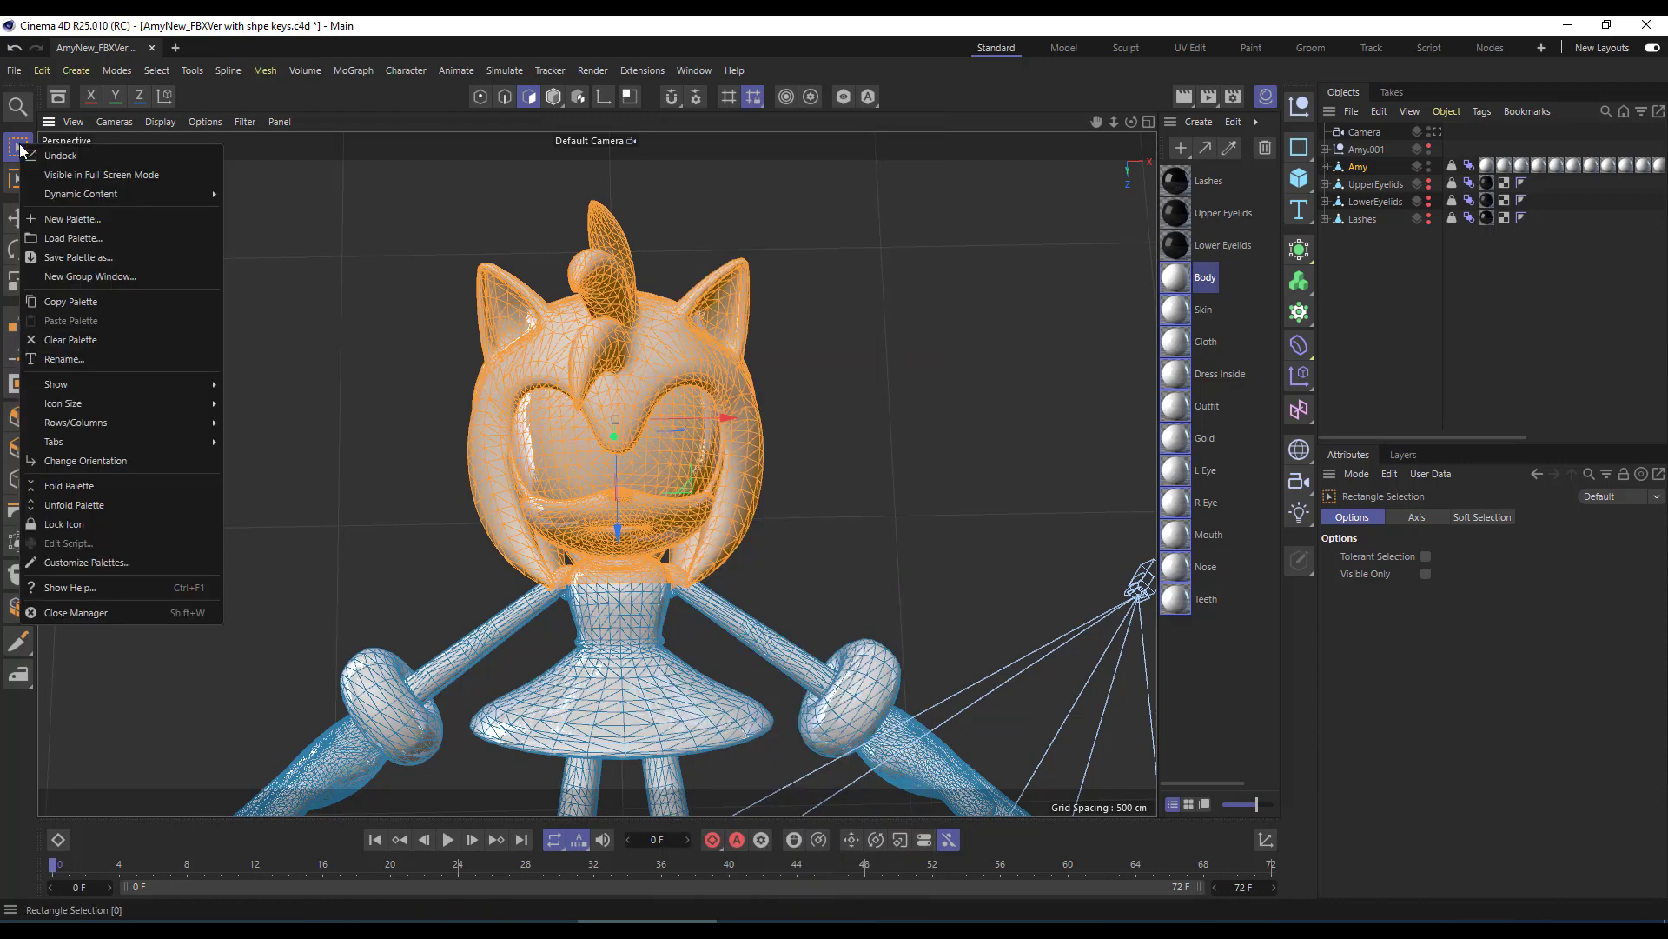
left_click(75, 111)
left_click(18, 217)
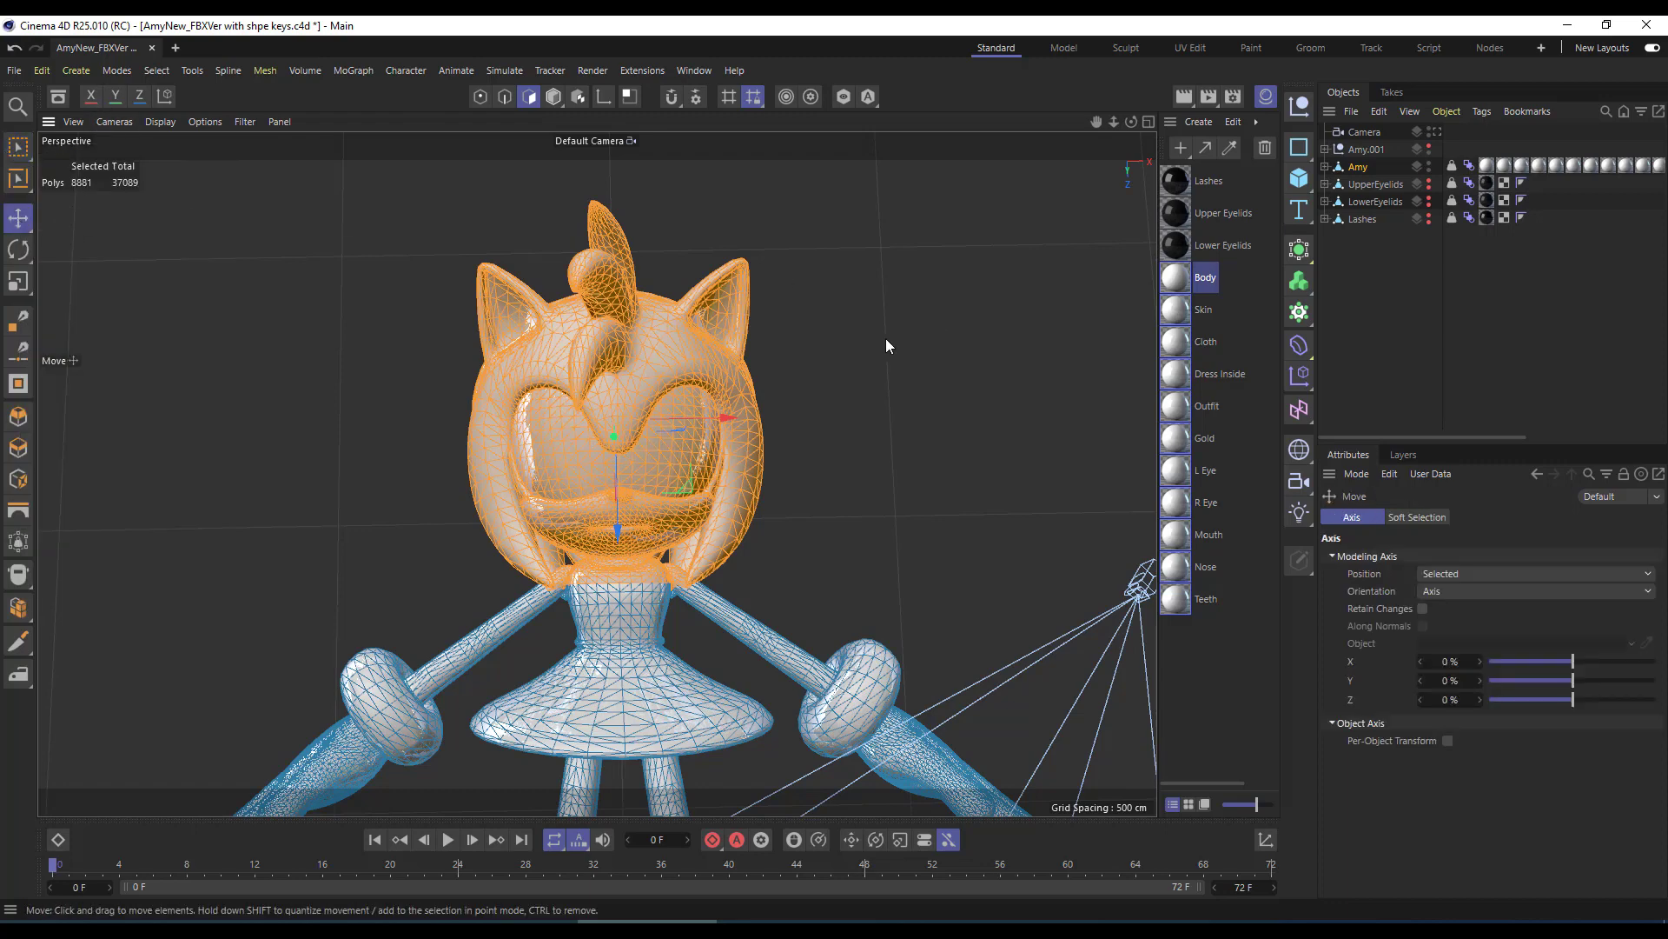
left_click(860, 351)
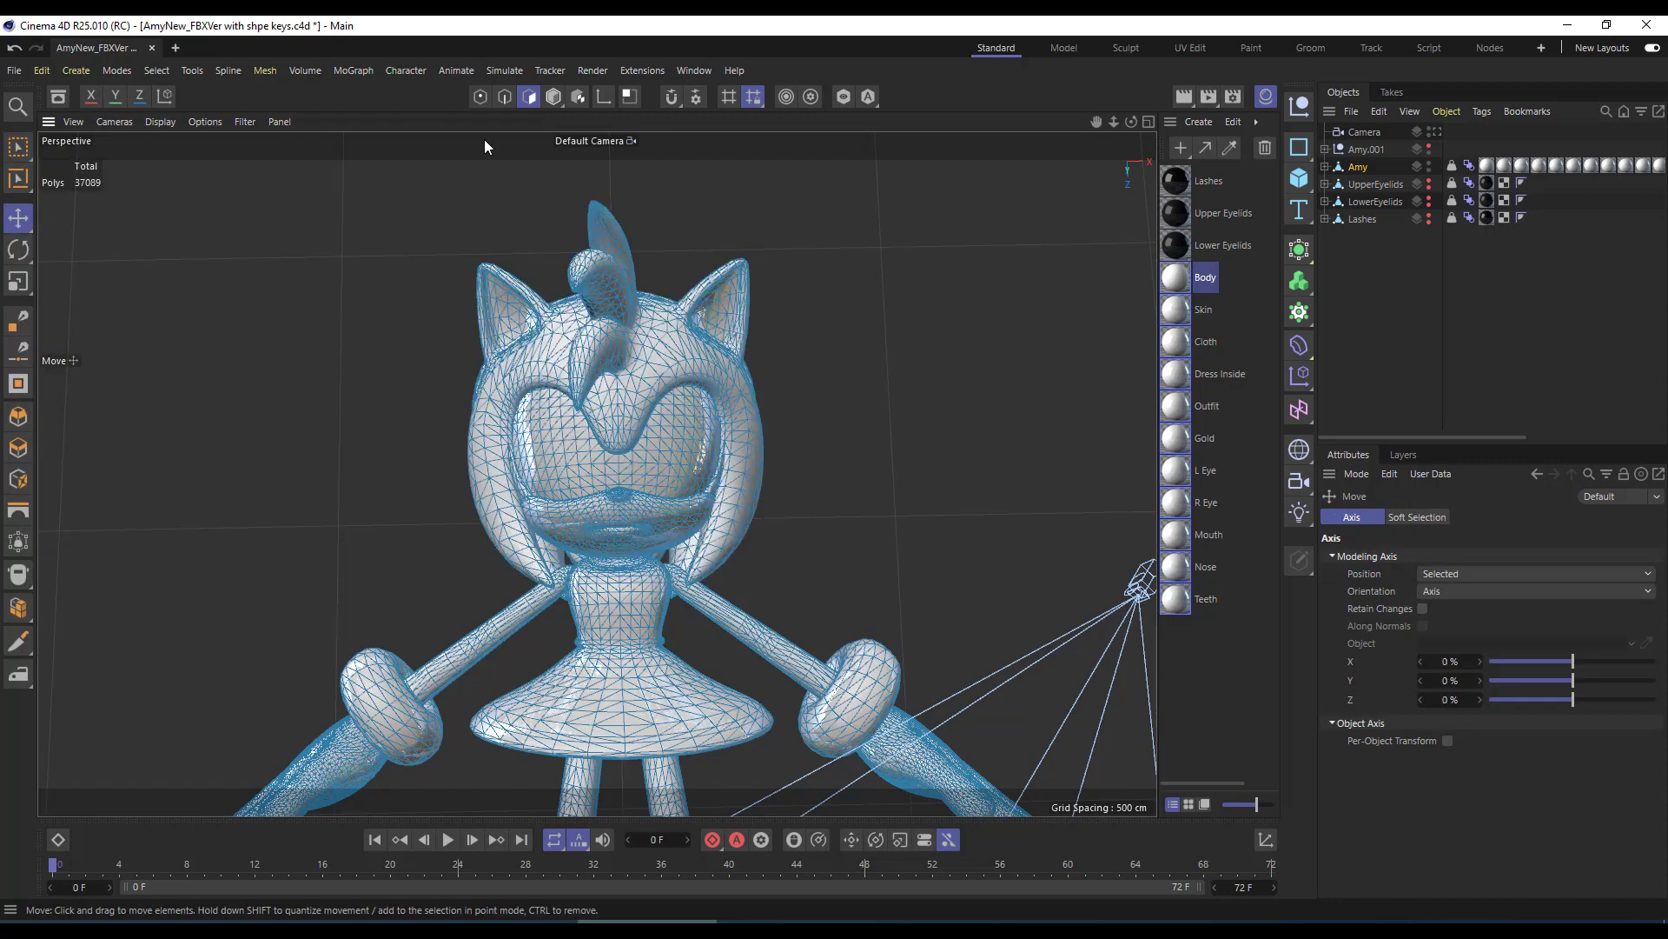
scroll(739, 451, "up", 5)
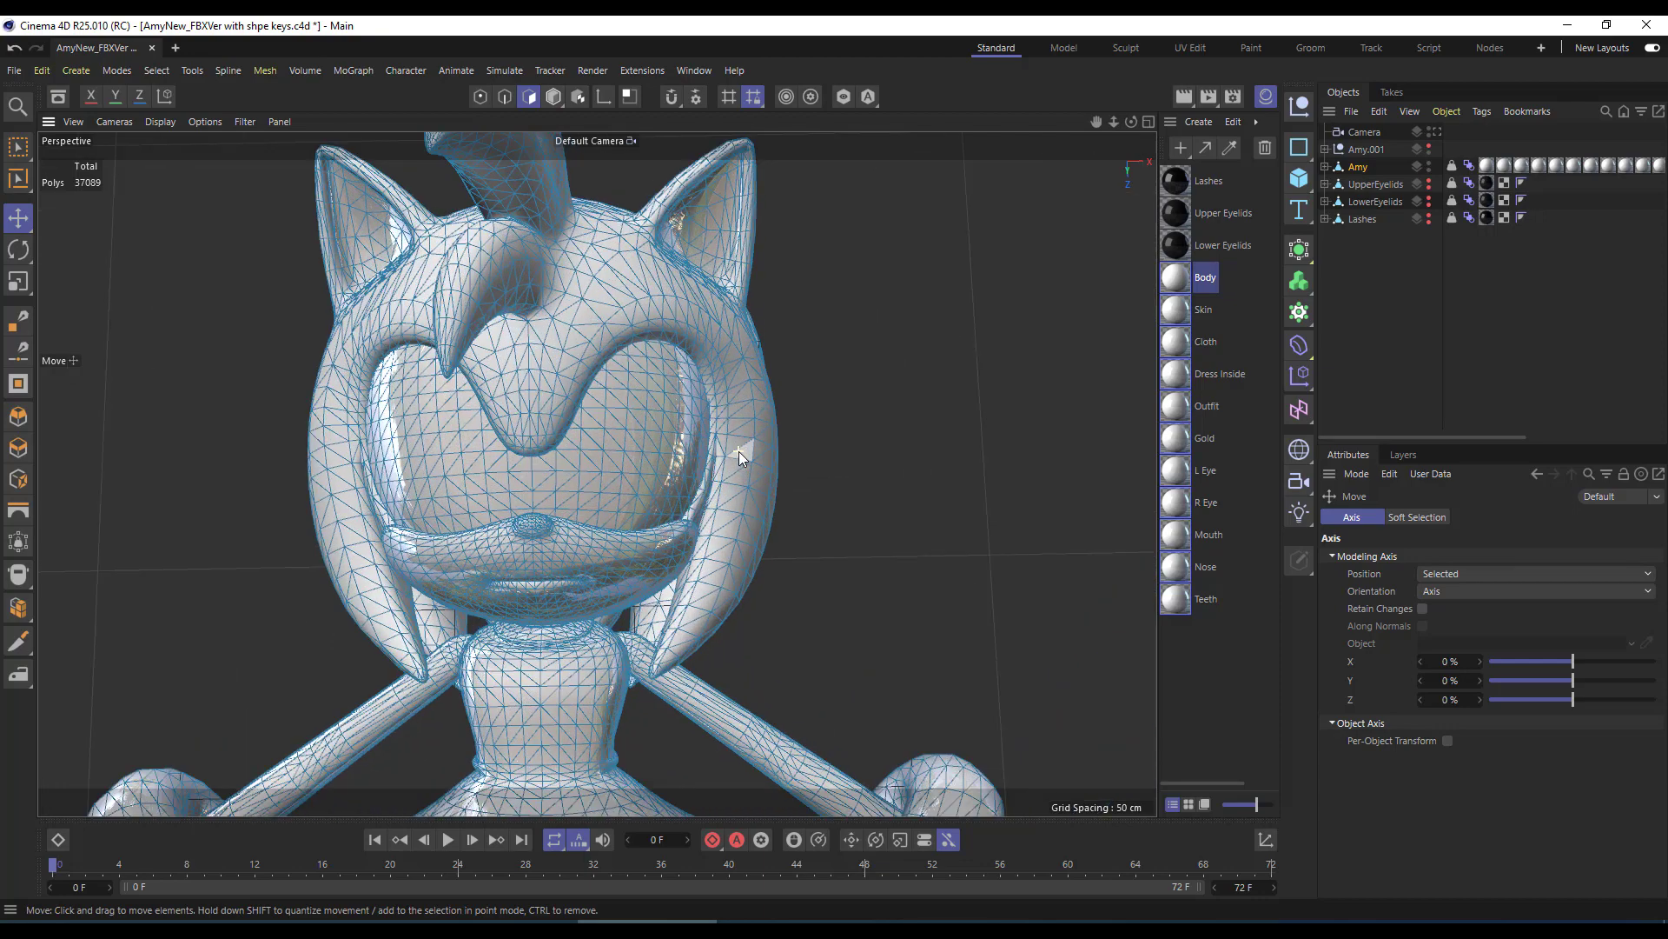
scroll(739, 451, "up", 2)
double_click(737, 435)
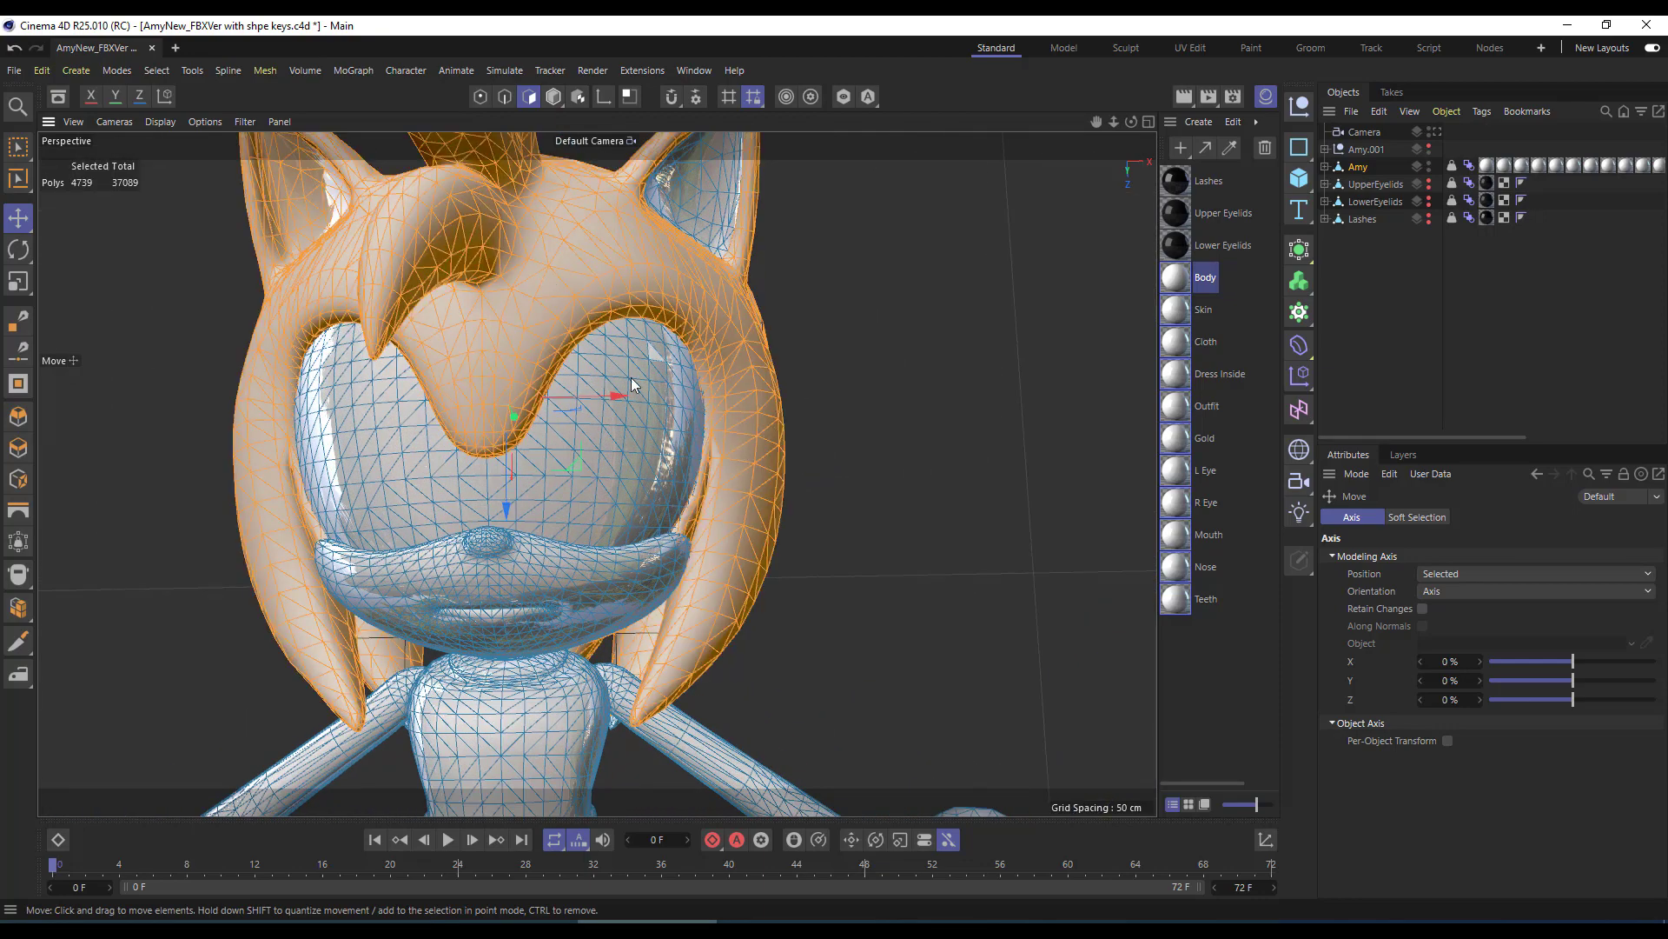
scroll(857, 349, "down", 2)
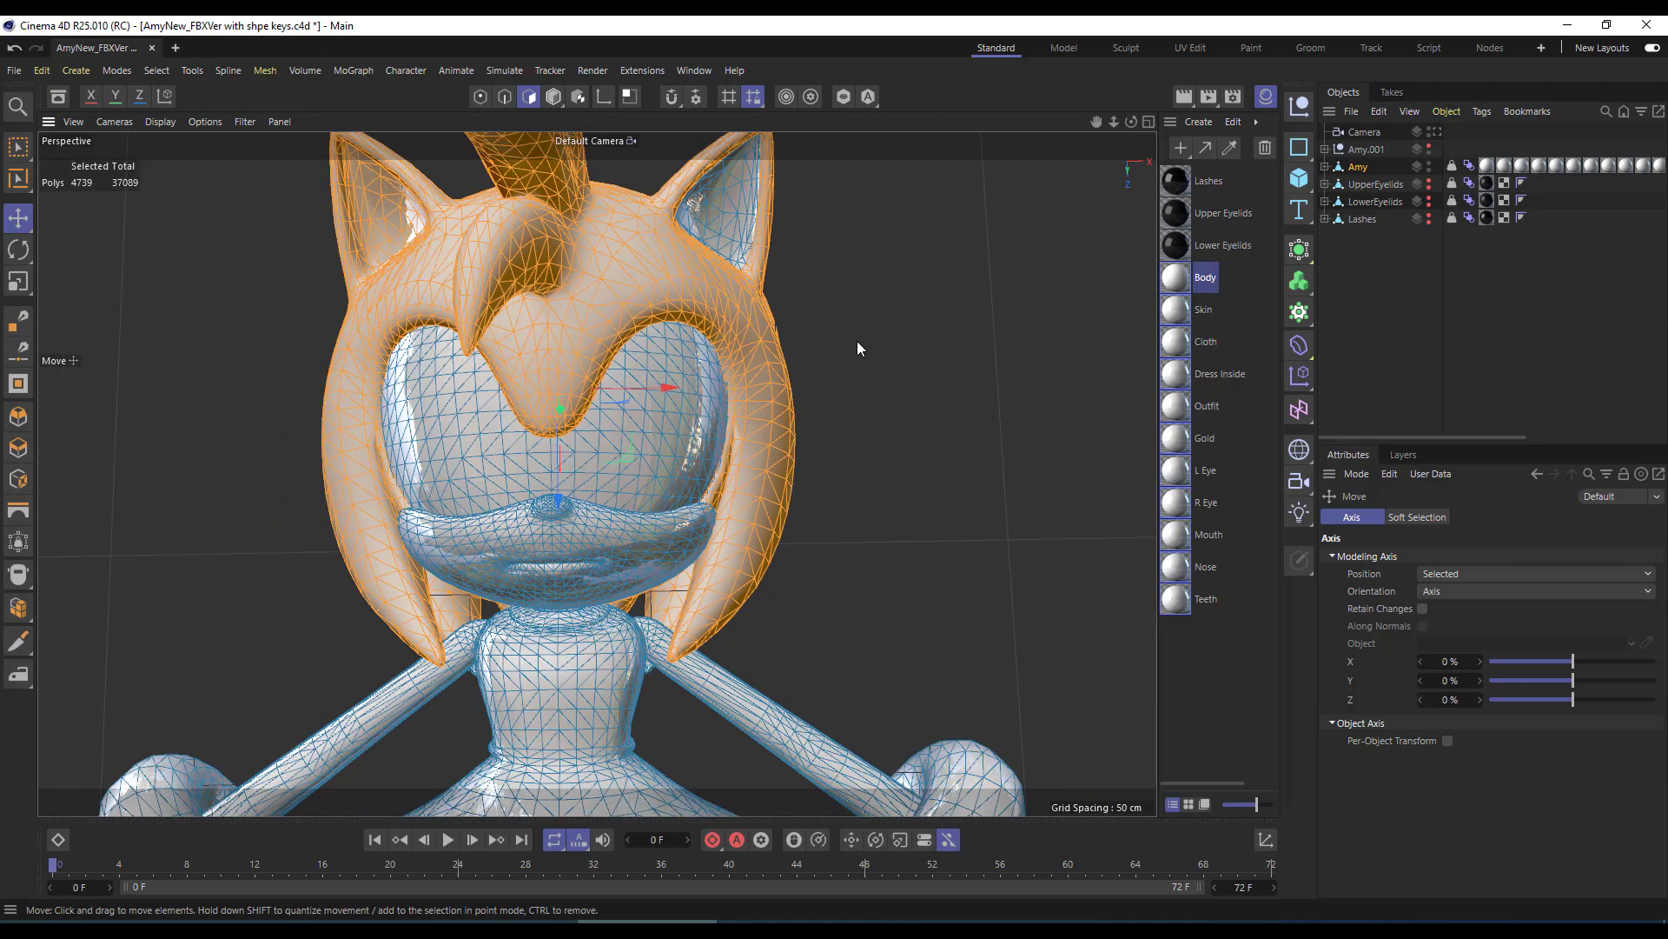
Check the inner ear's mesh by selecting its connected polygons, and clear the selection
double_click(717, 219)
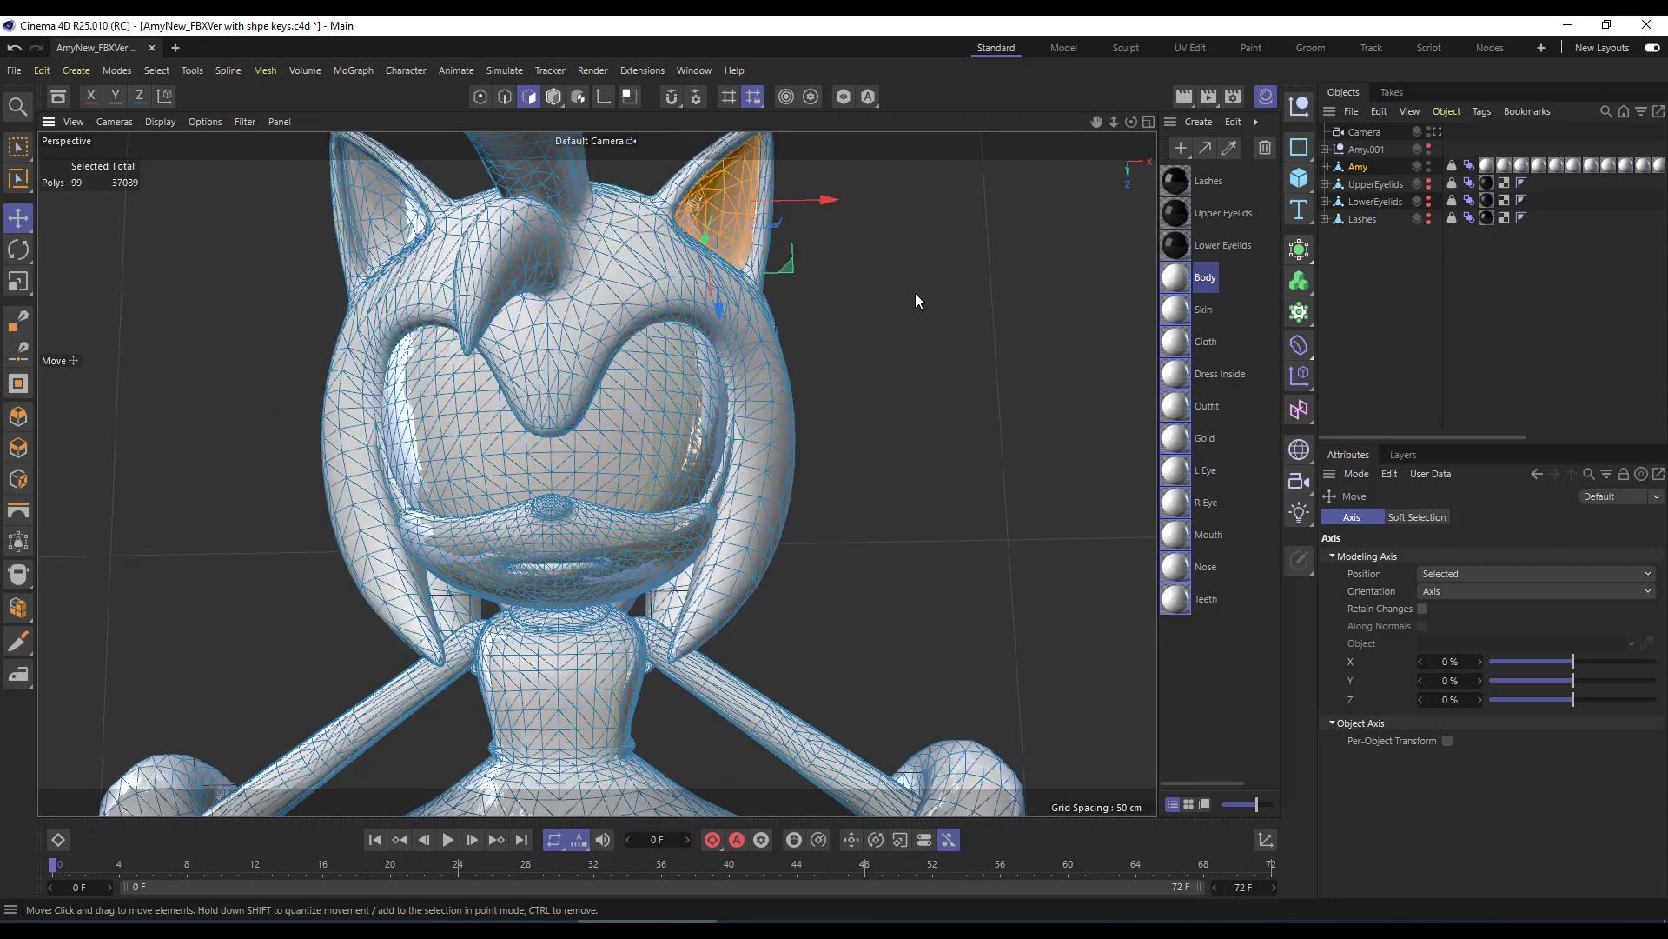
left_click(940, 303)
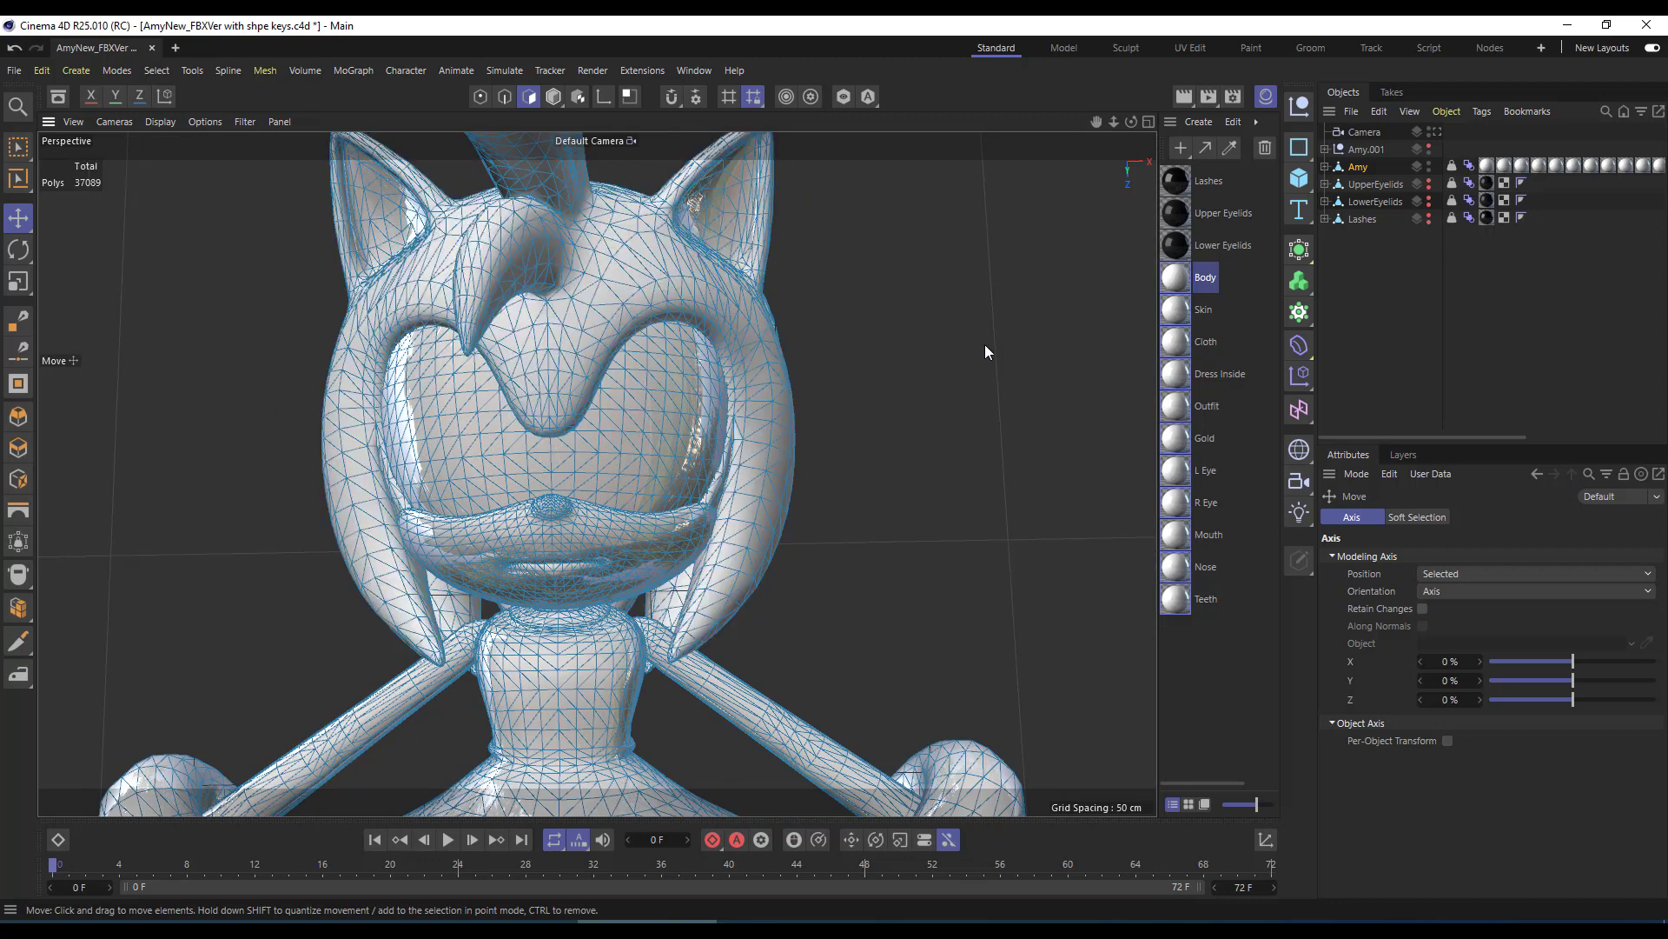
Switch from polygon editing to Model mode and frame the character's head from the front
left_click(553, 97)
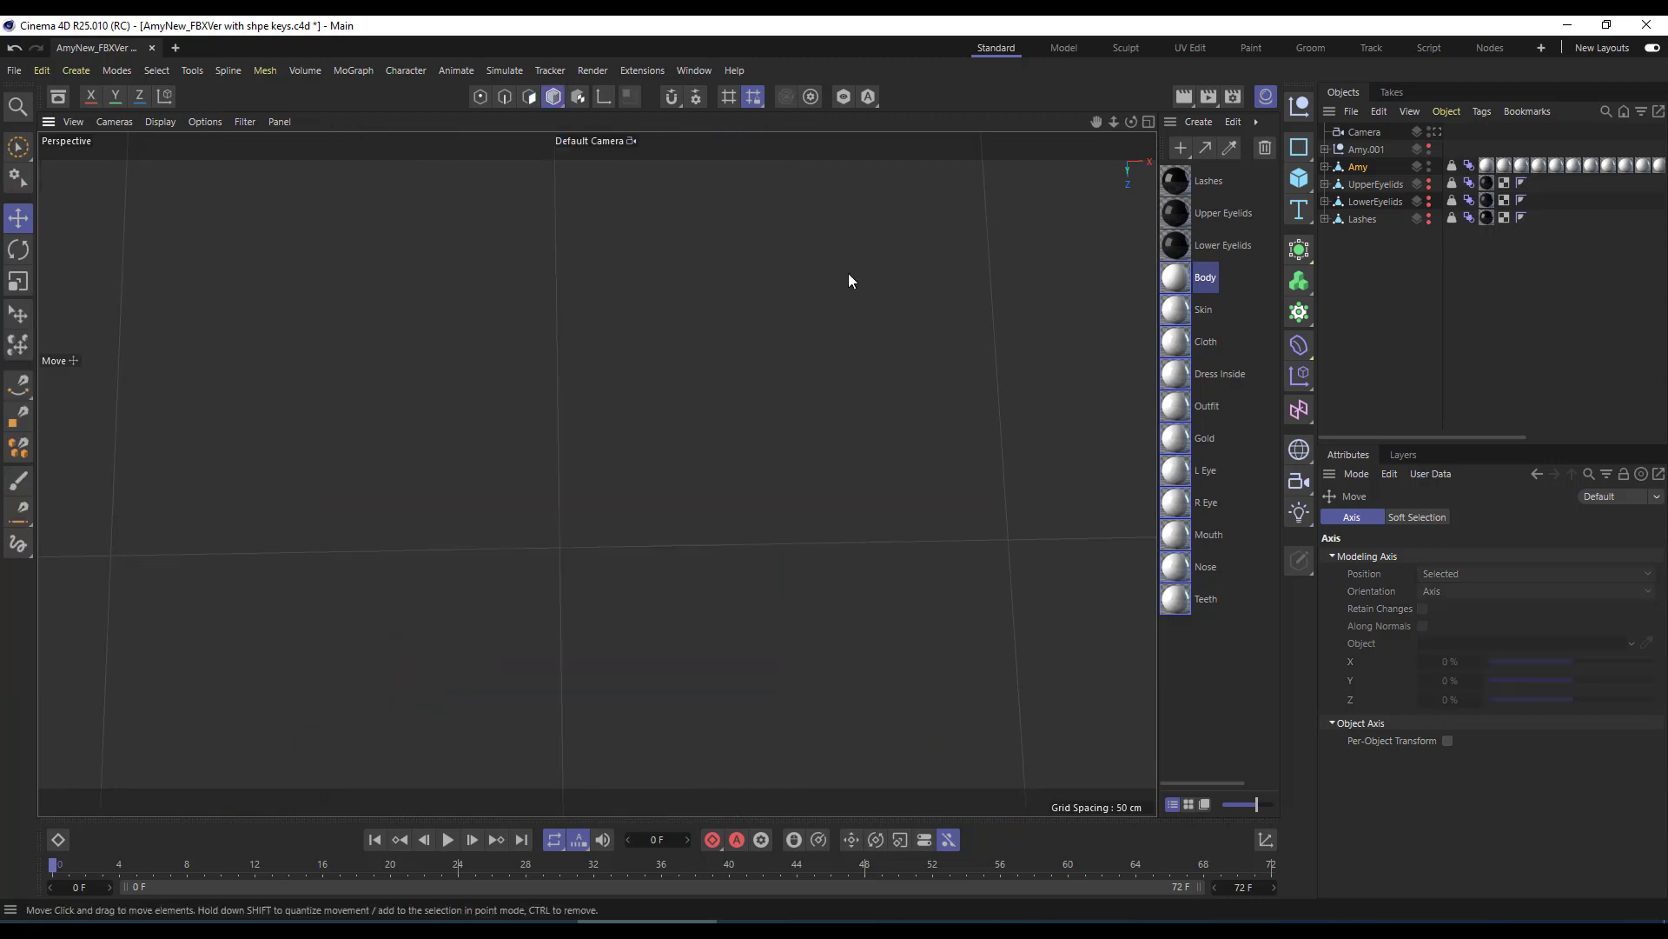
scroll(721, 427, "down", 6)
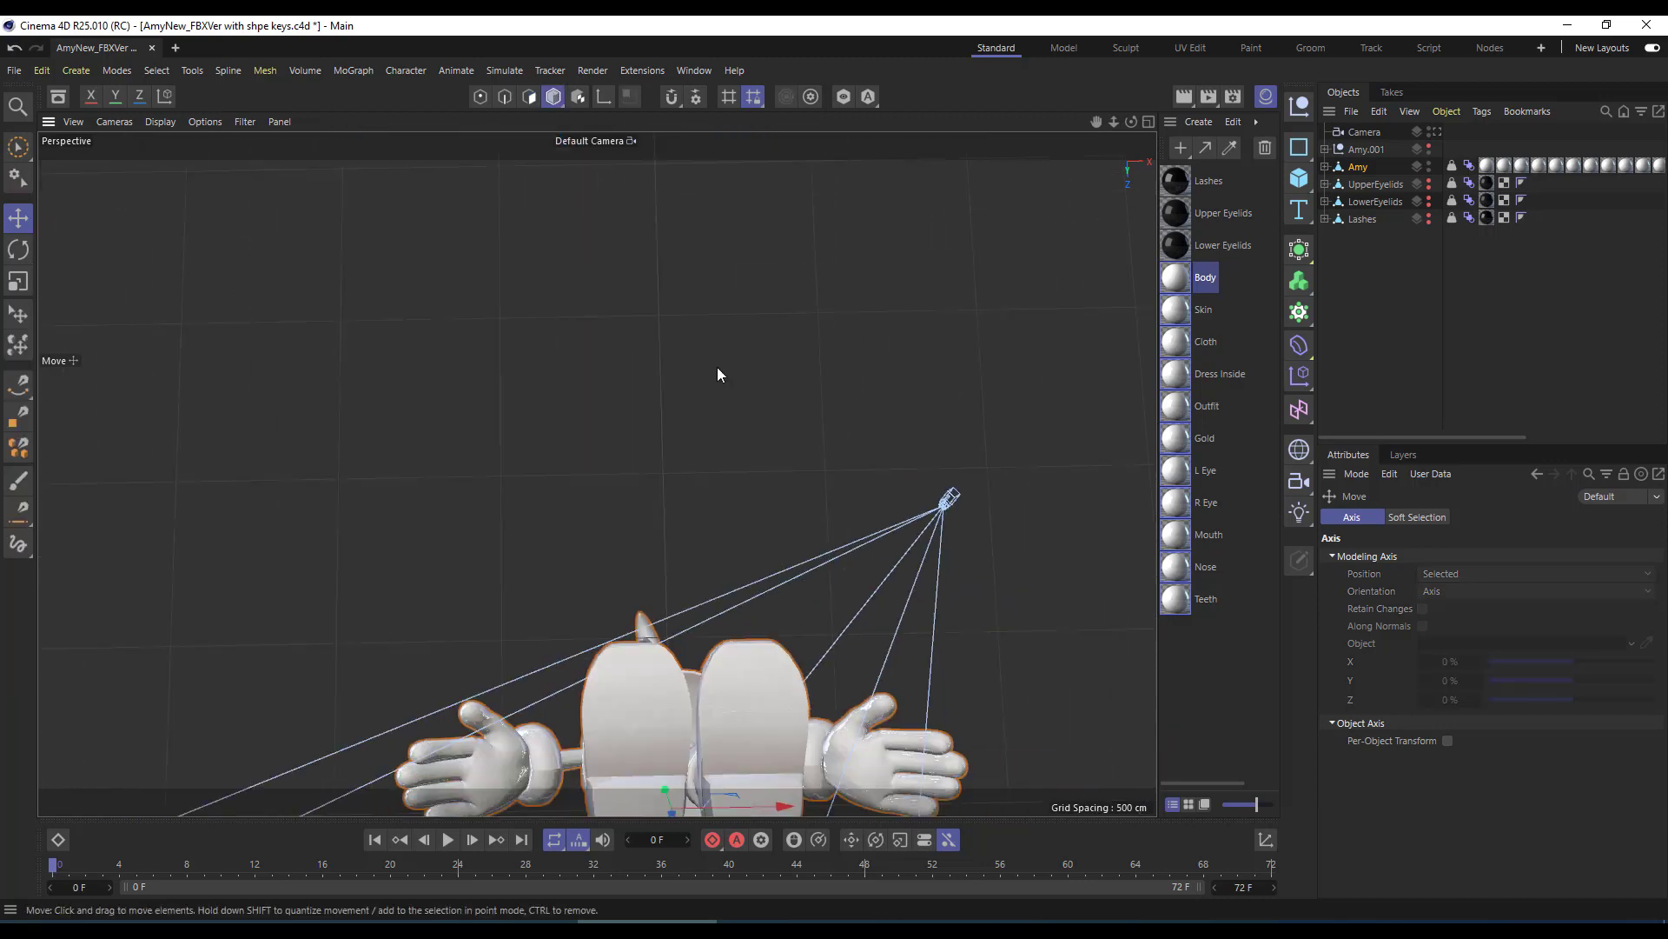
left_click_drag(1131, 122, 1130, 352)
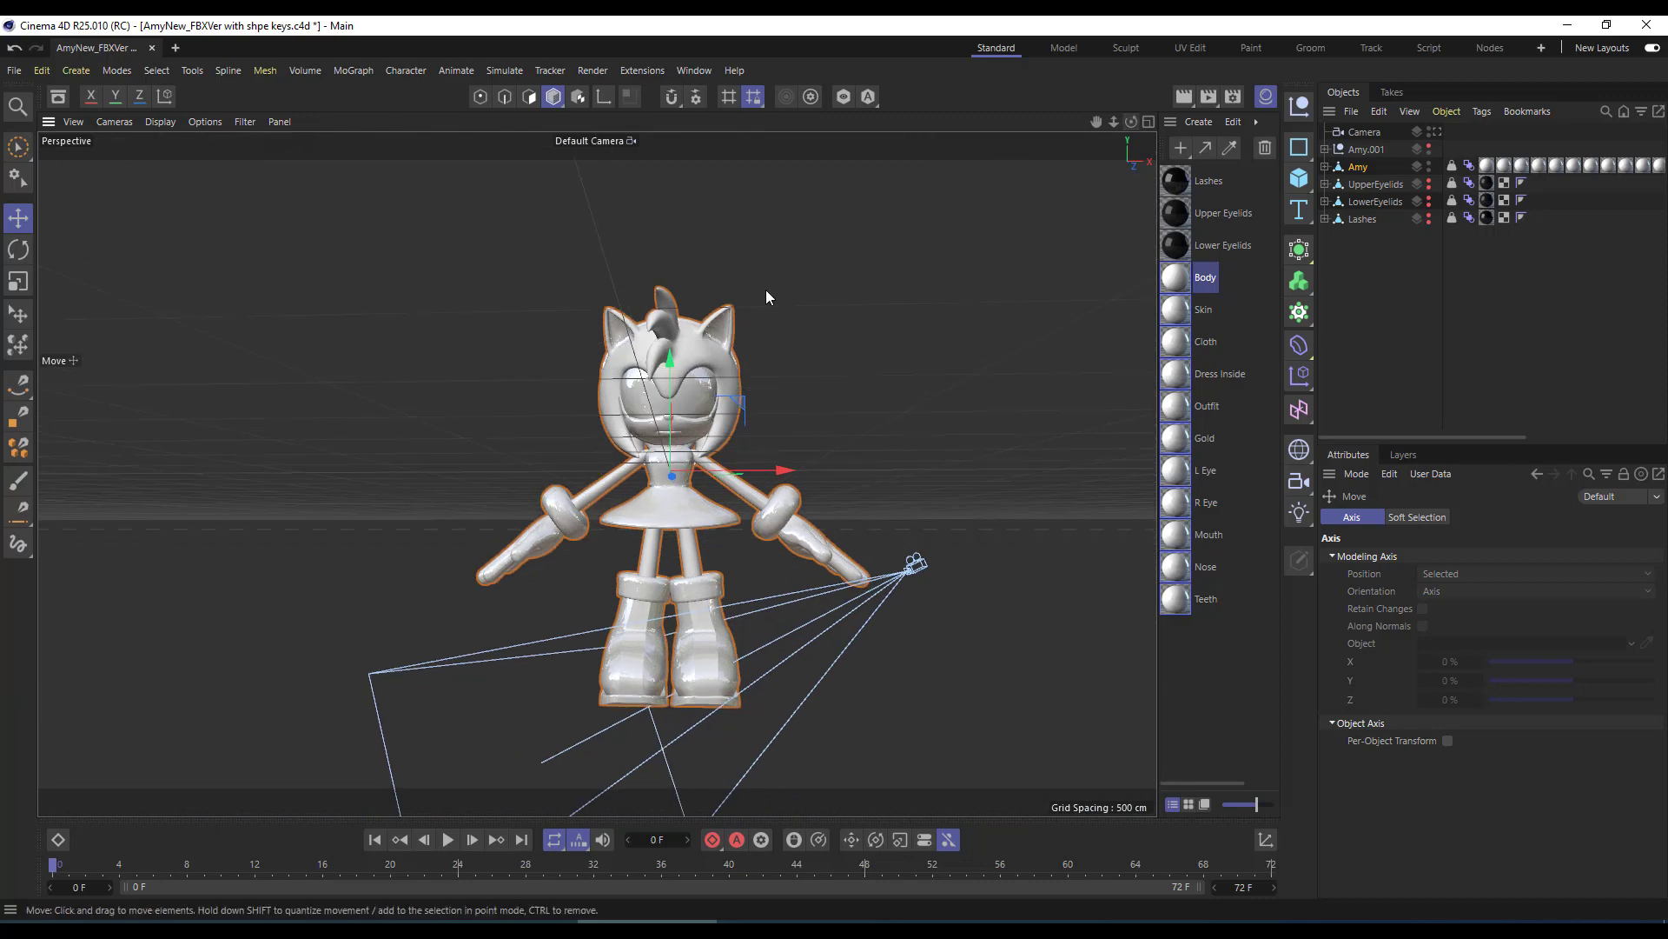
scroll(731, 352, "up", 3)
scroll(732, 349, "up", 5)
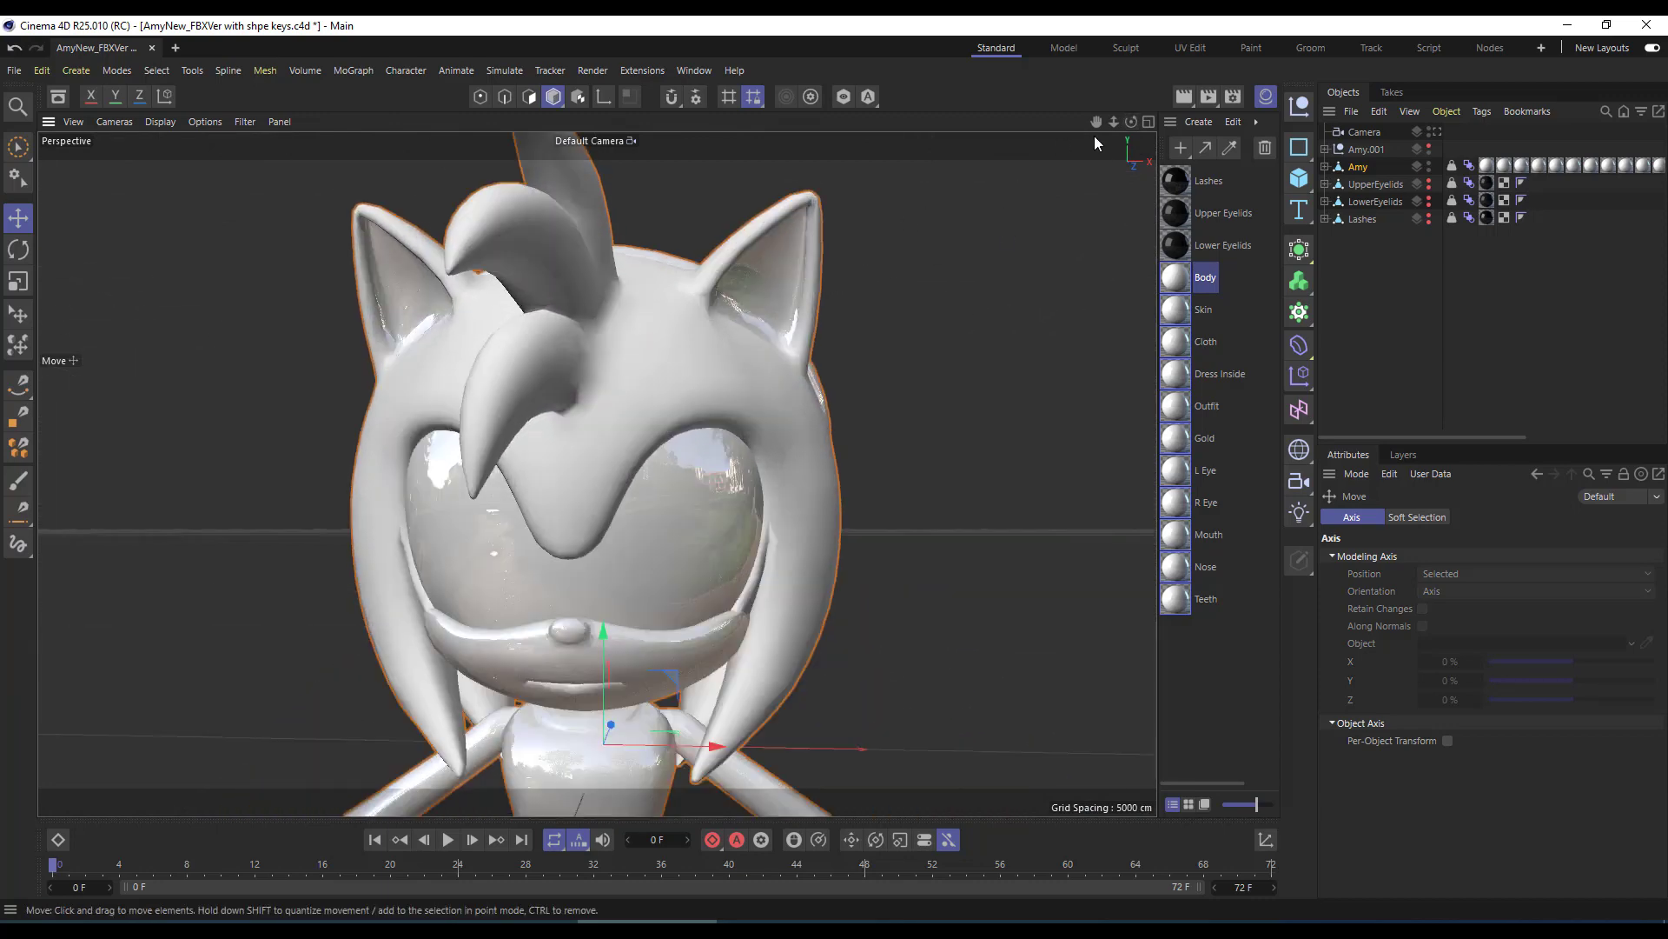
left_click_drag(1131, 122, 1141, 45)
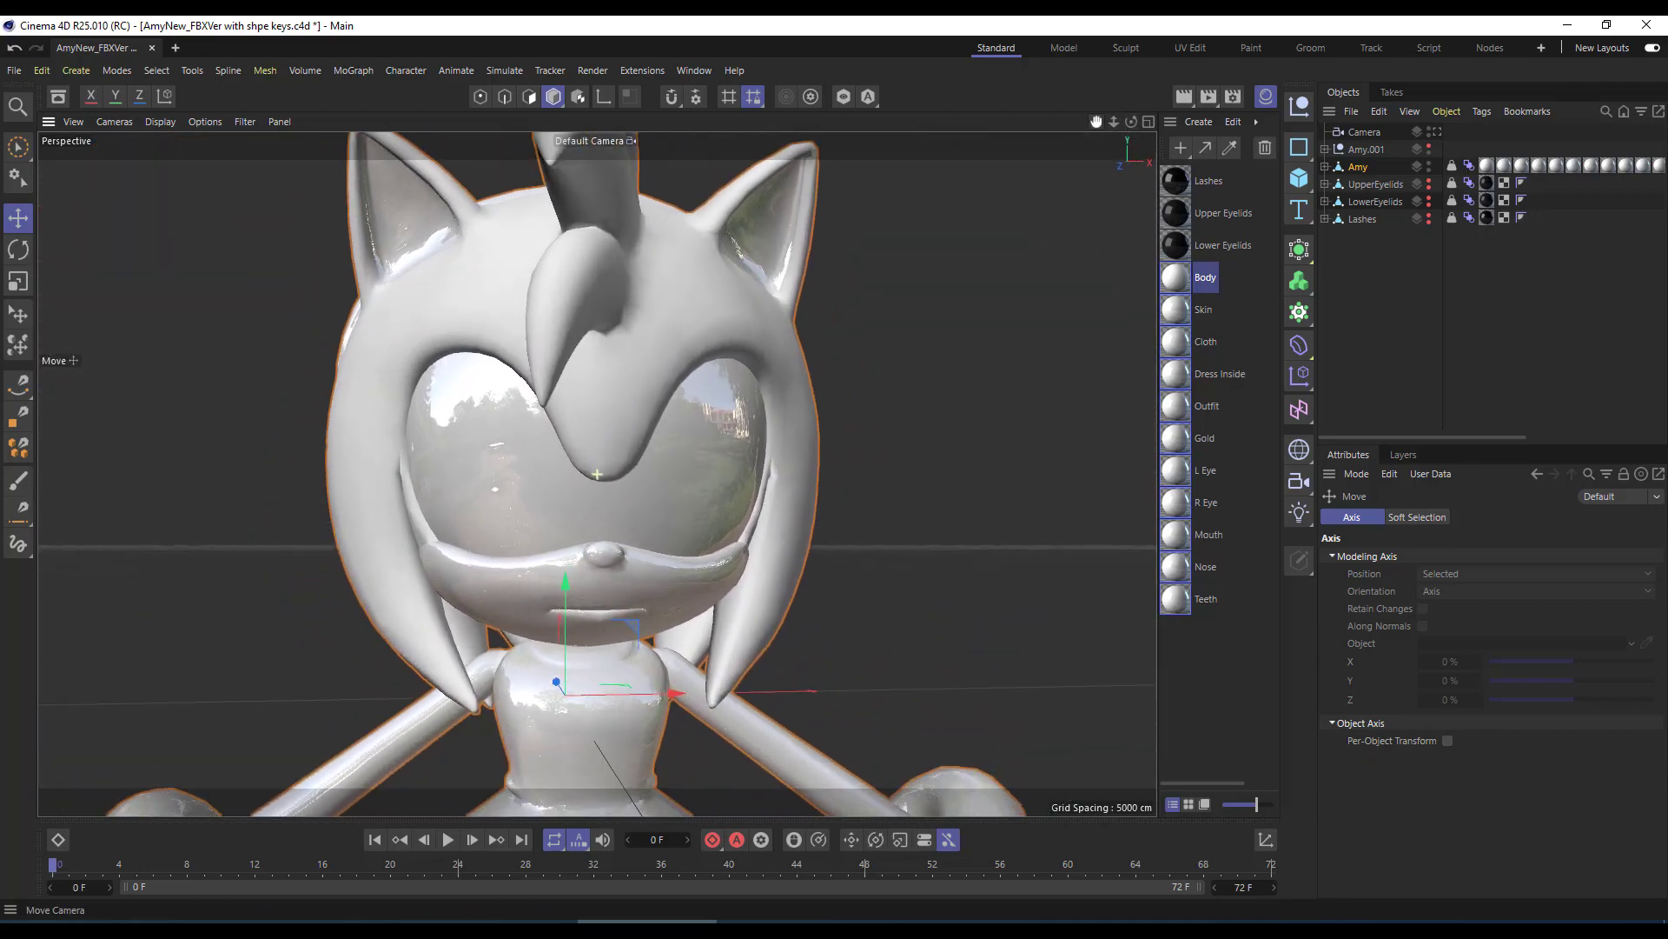
Enable the Reflectance channel of the Body material and close its editor
left_click(747, 297)
double_click(1176, 278)
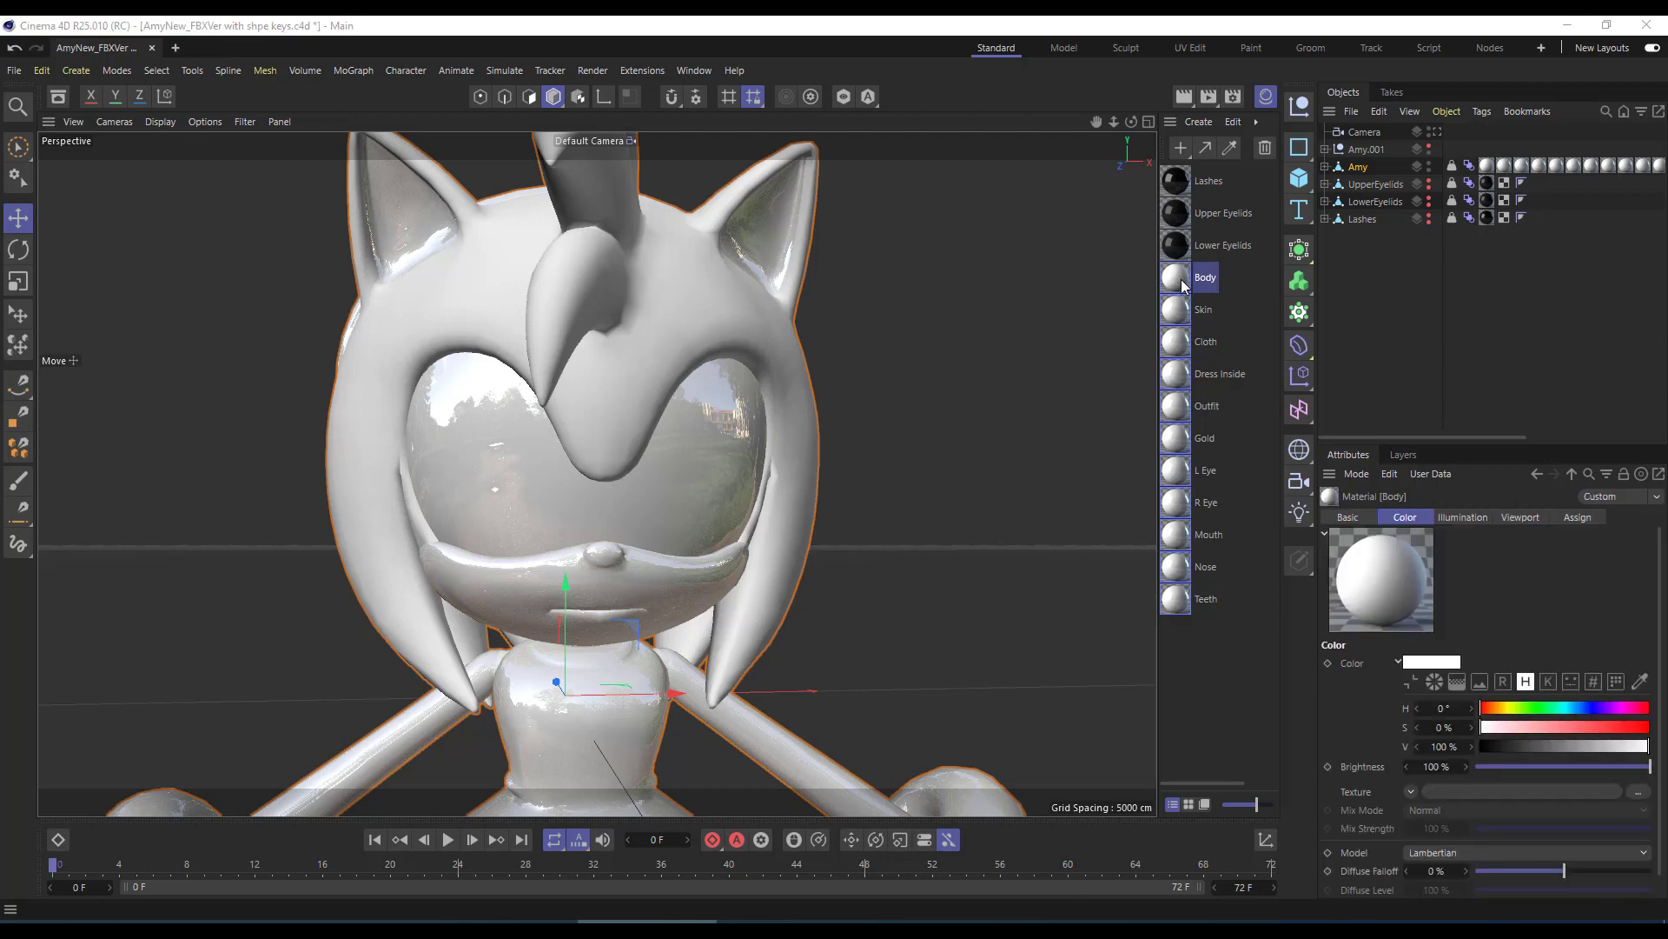
left_click(1171, 531)
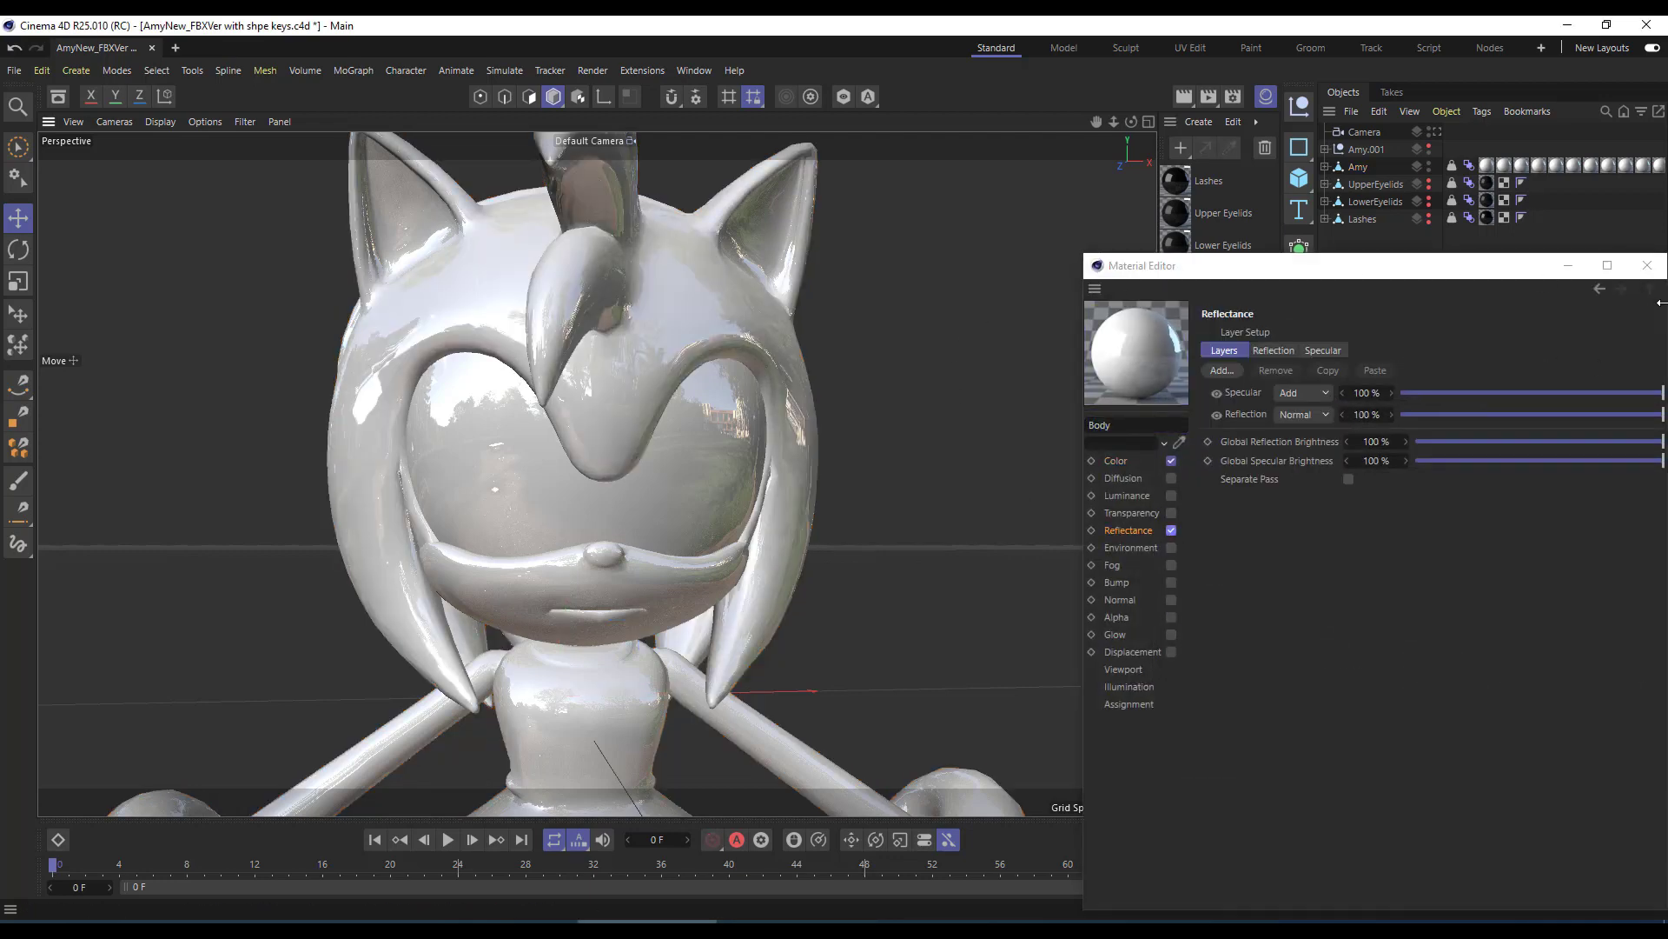
left_click_drag(1530, 274, 1385, 267)
left_click(1519, 263)
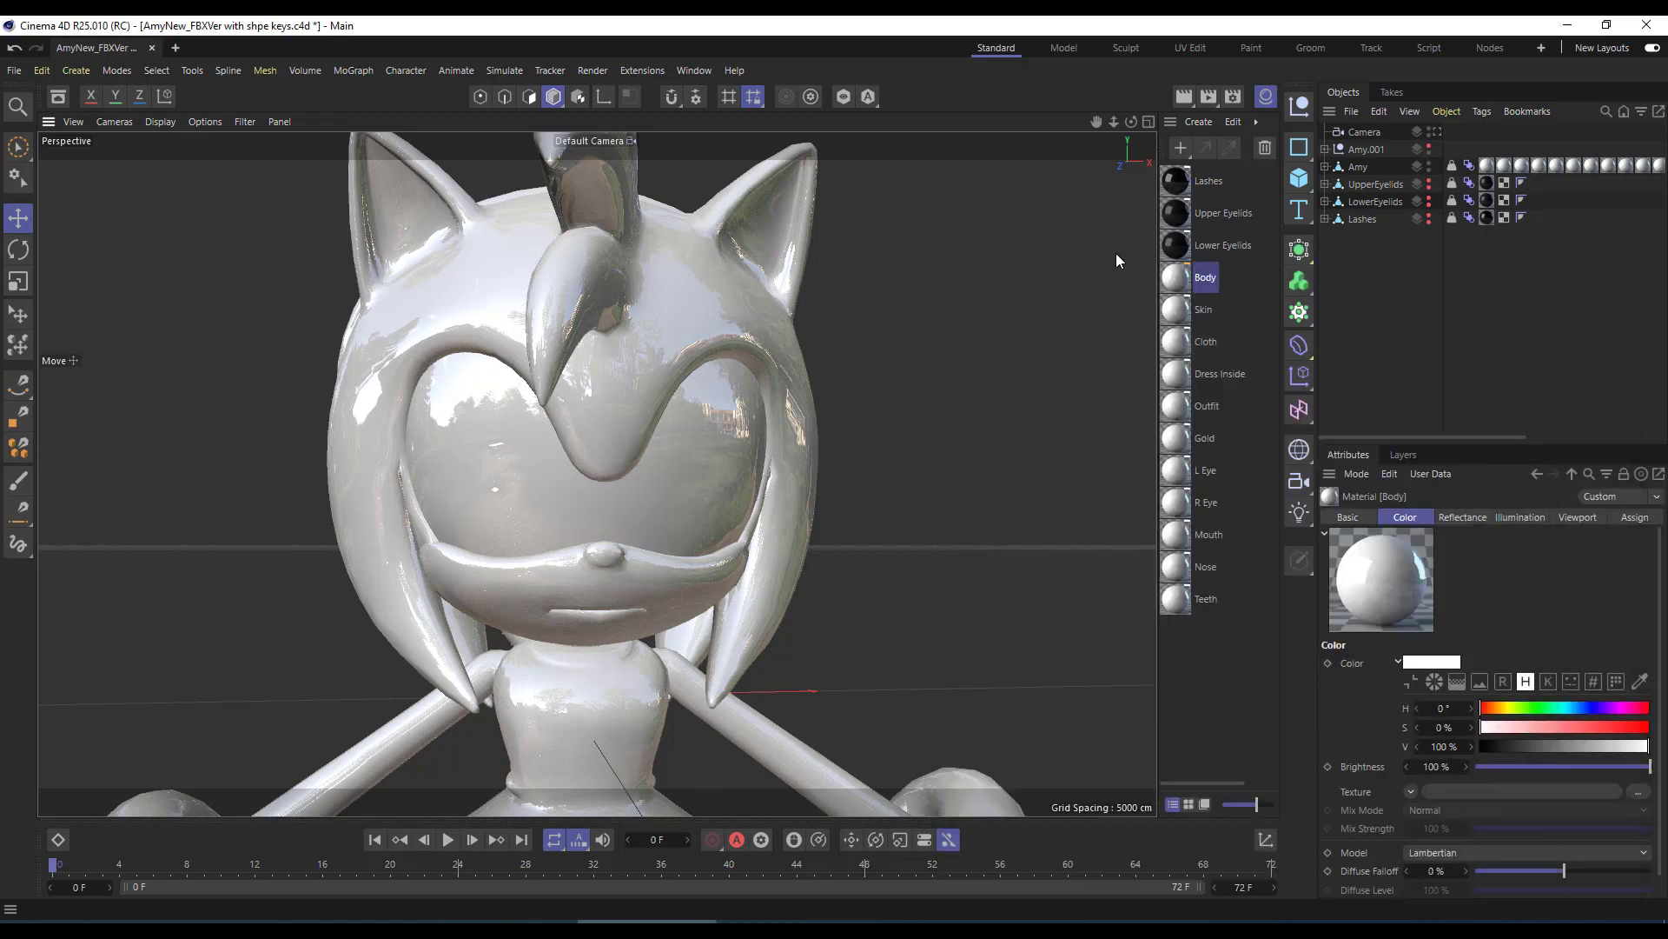
Restore the visibility of the UpperEyelids, LowerEyelids and Lashes objects
mouse_move(1128, 125)
left_mouse_down()
mouse_move(1121, 147)
mouse_move(1118, 129)
left_mouse_up()
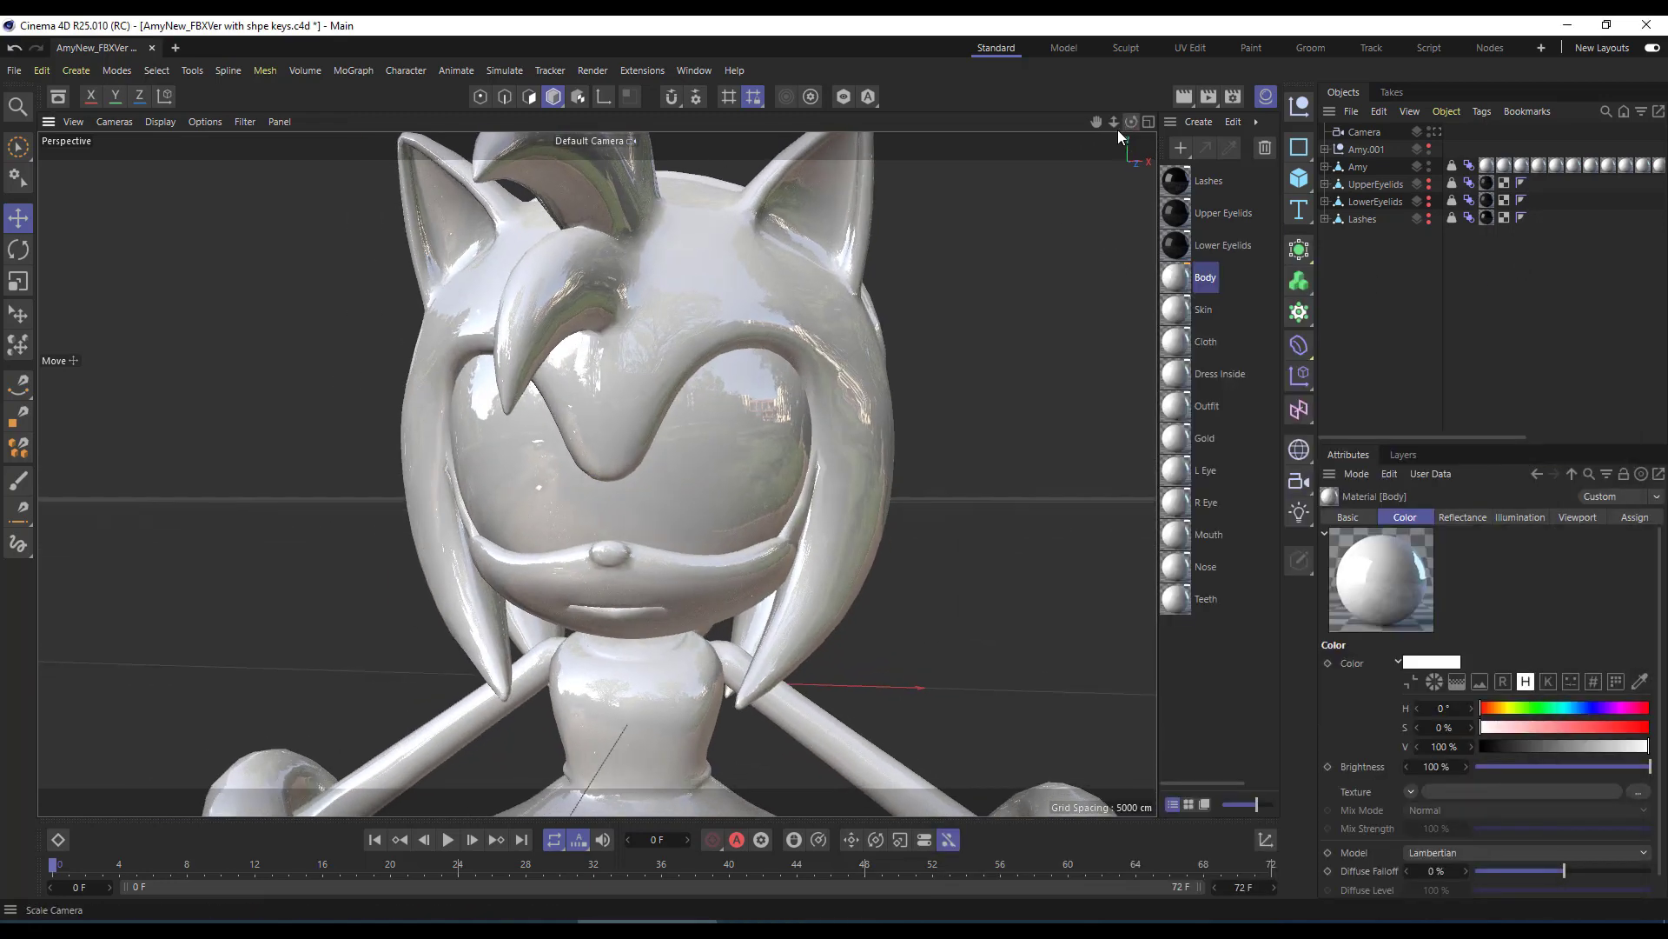
left_click(1430, 193)
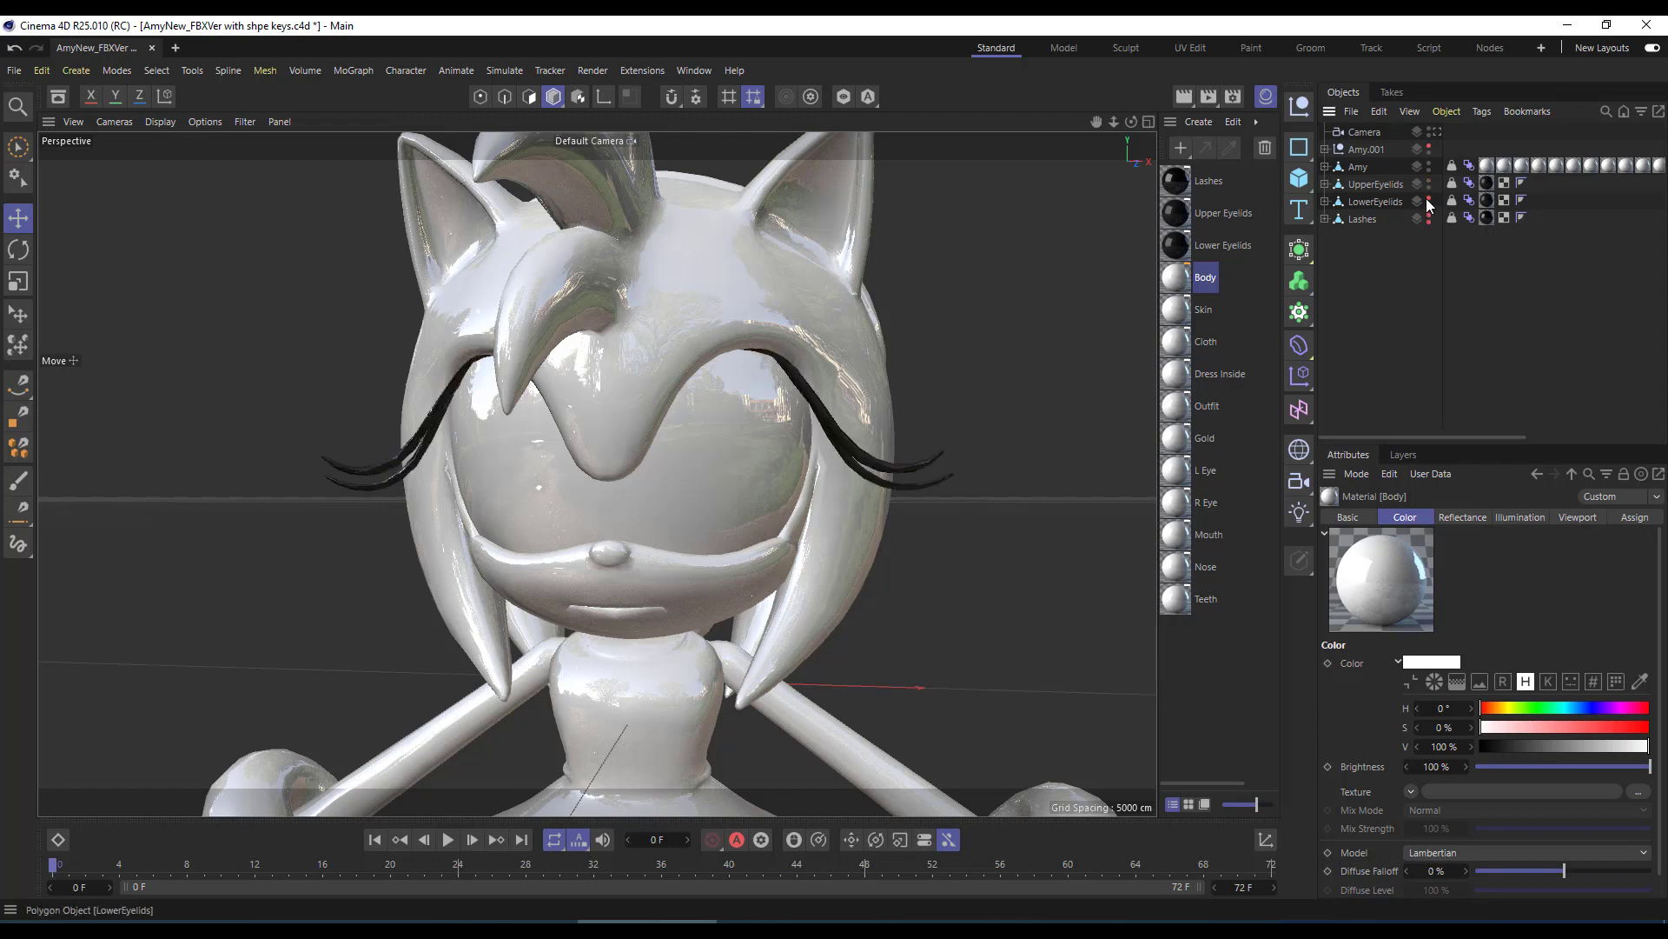
left_click(1430, 201)
left_click(1430, 219)
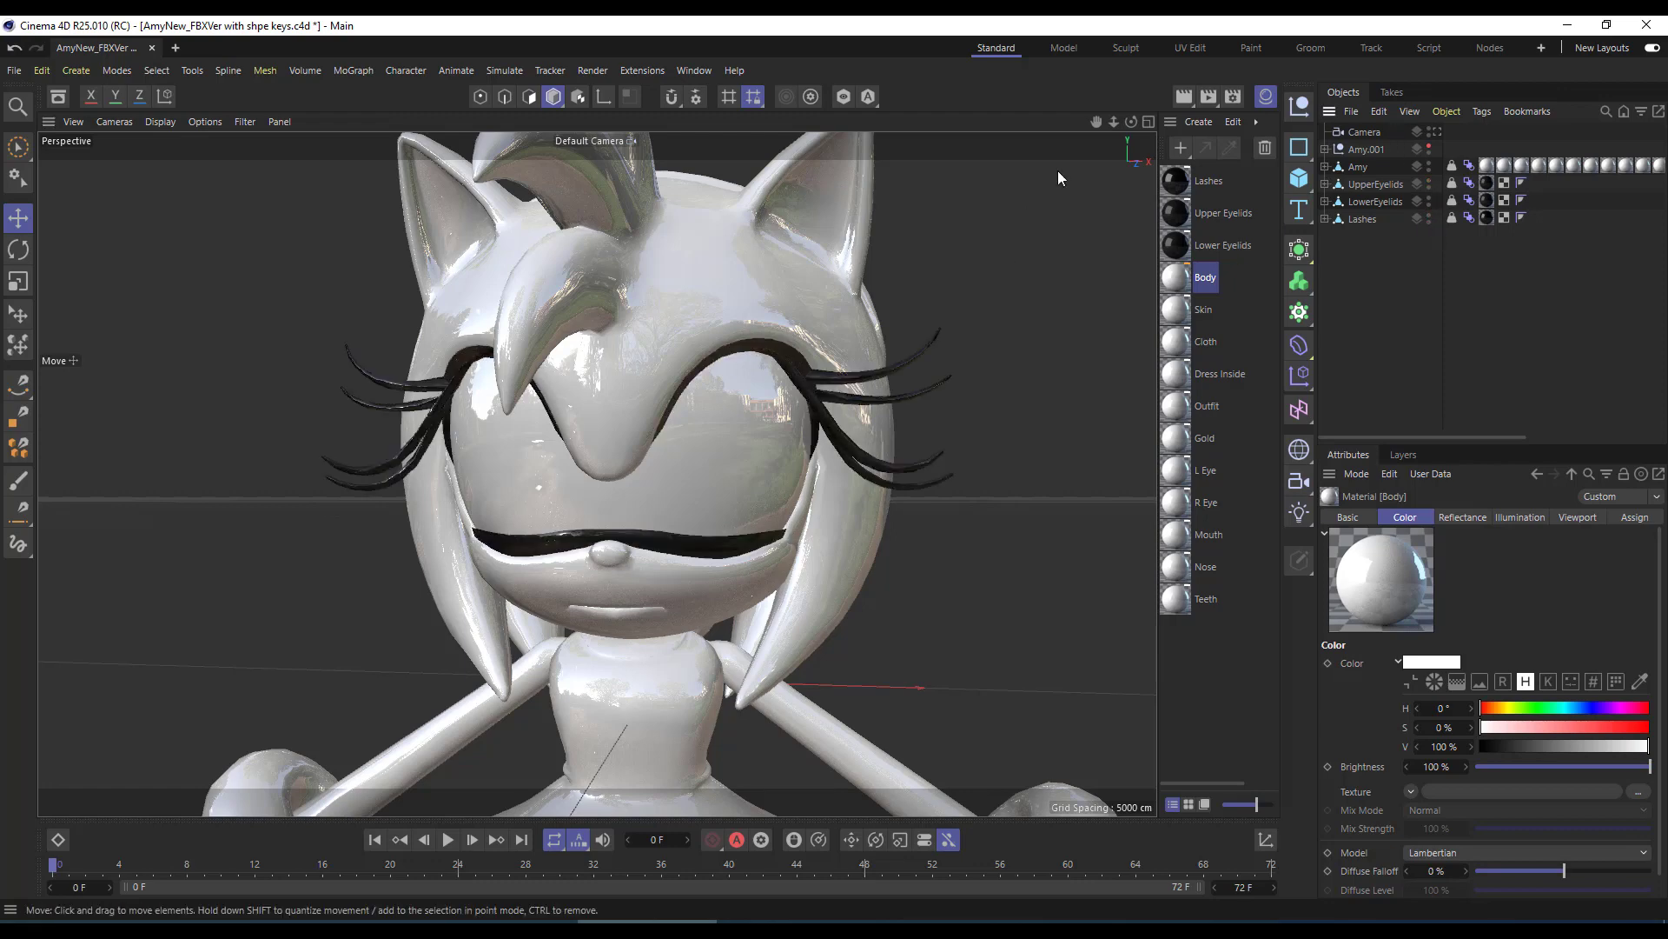
mouse_move(1129, 121)
left_mouse_down()
mouse_move(1121, 139)
mouse_move(1130, 123)
left_mouse_up()
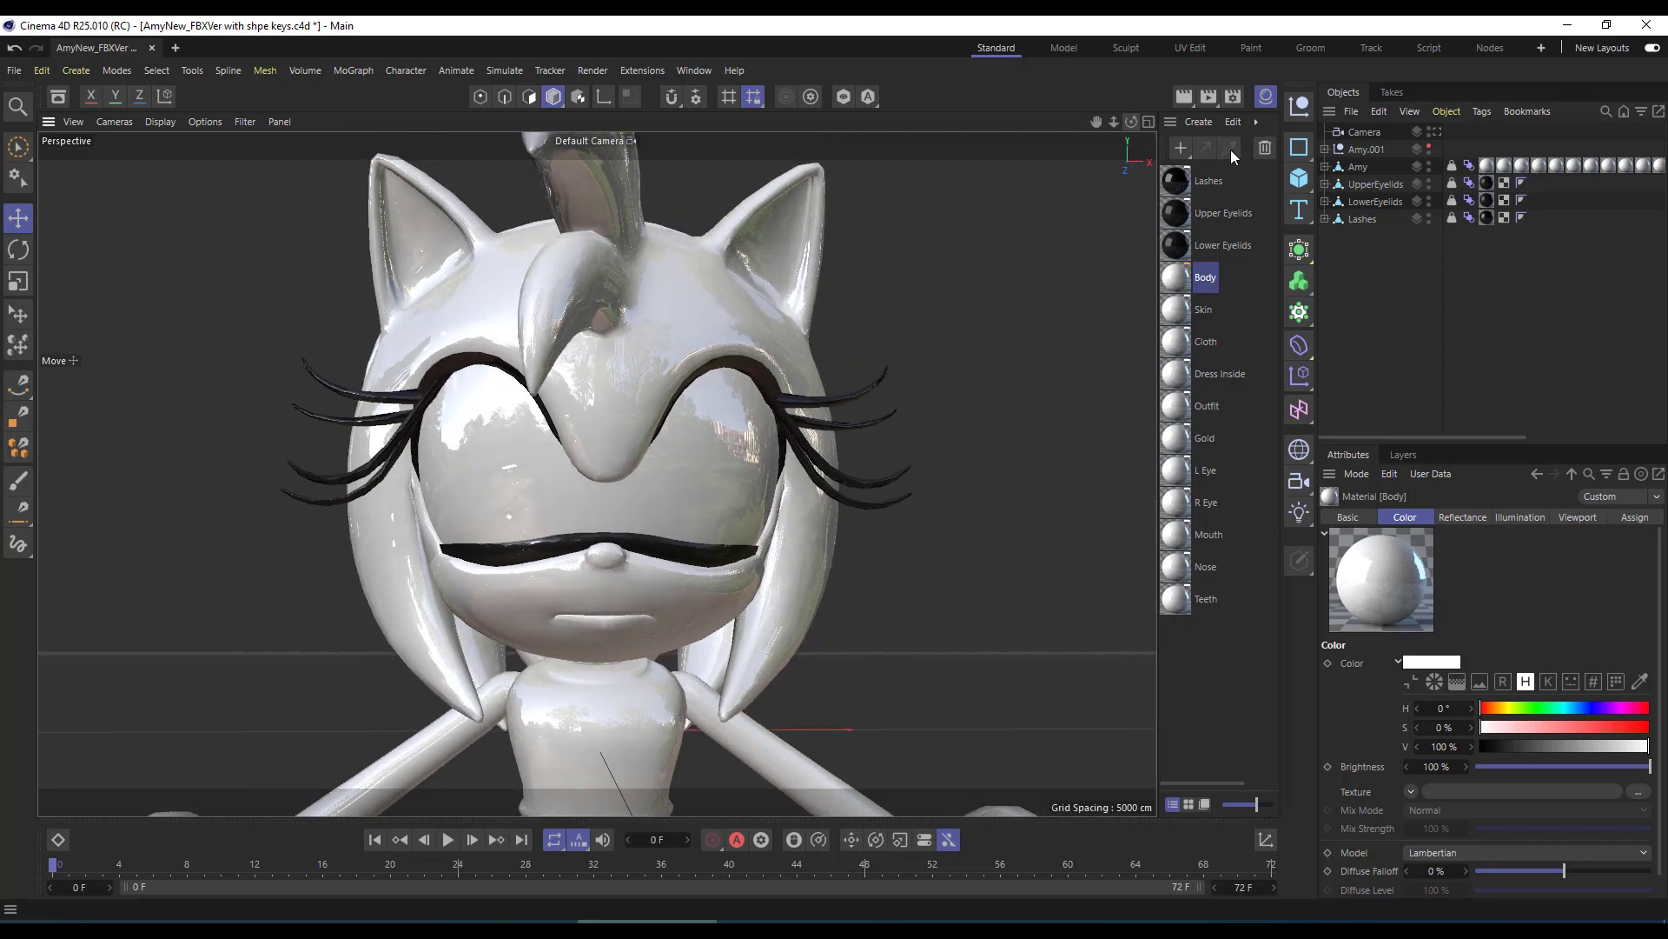
Open the list of project file commands
left_click(15, 71)
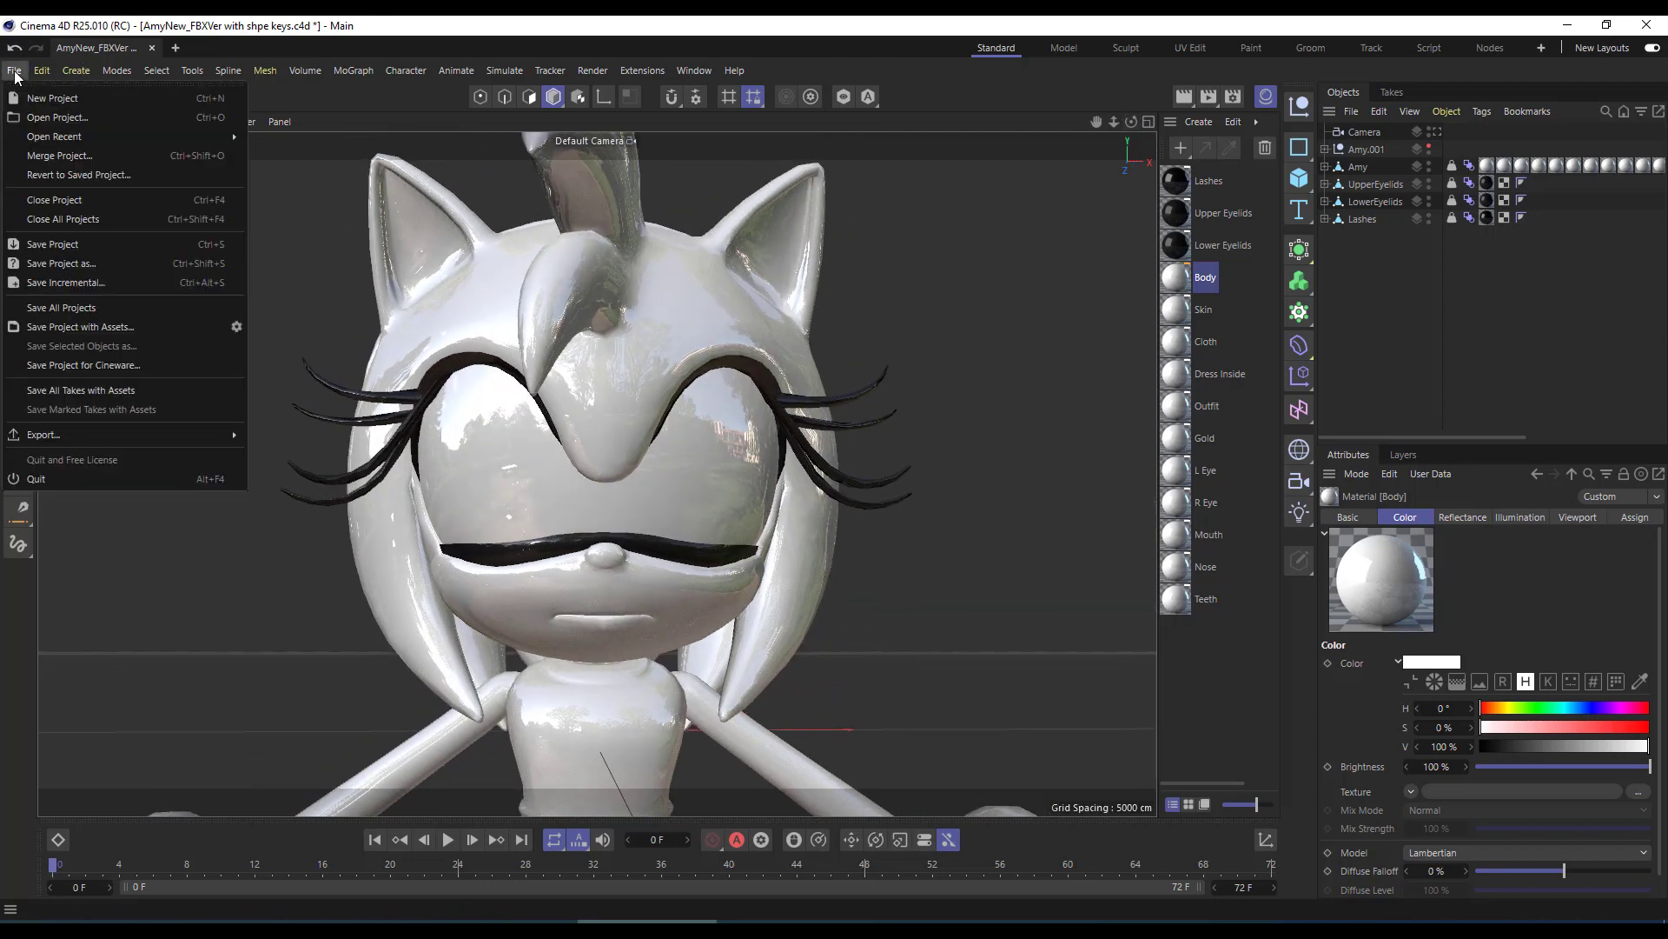